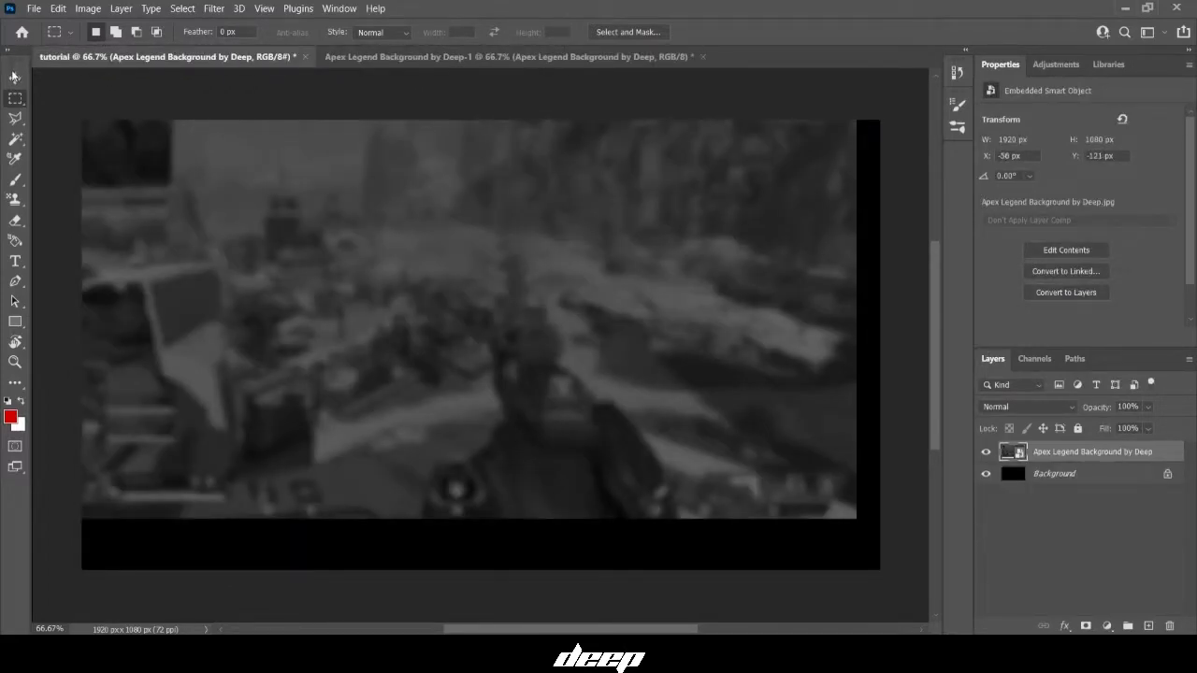
# Step: Align the Apex Legend Background layer to the canvas, centred both horizontally and vertically
pyautogui.press('v')
pyautogui.click(536, 32)
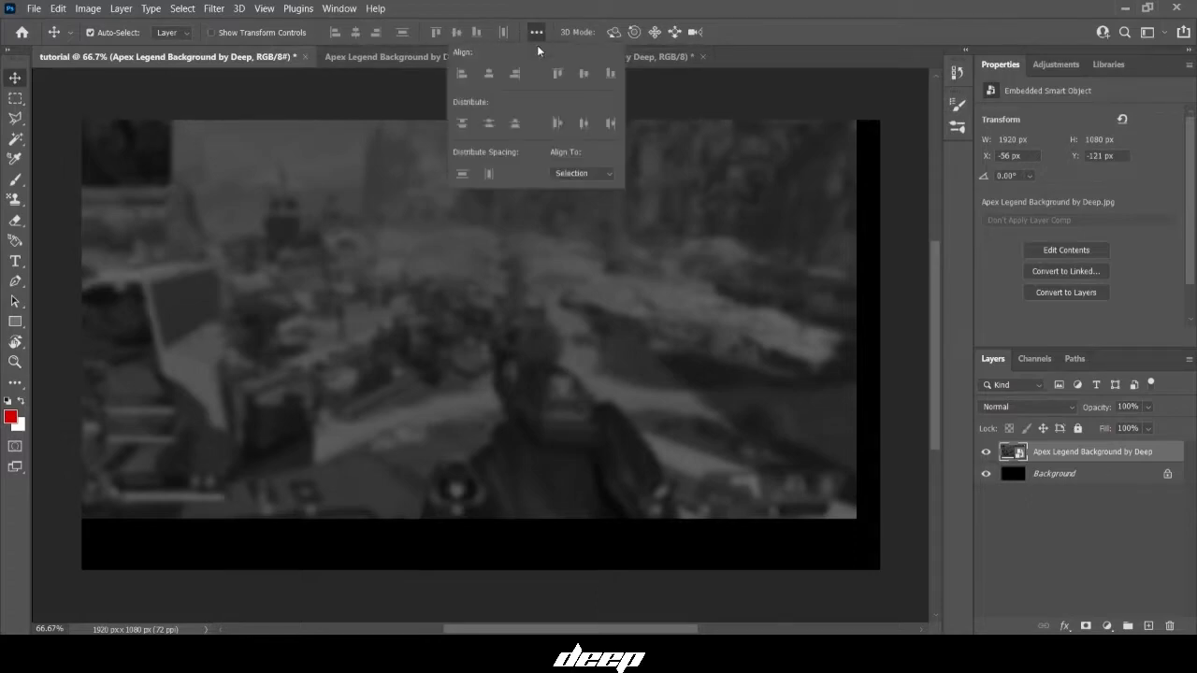
pyautogui.click(560, 198)
pyautogui.click(356, 32)
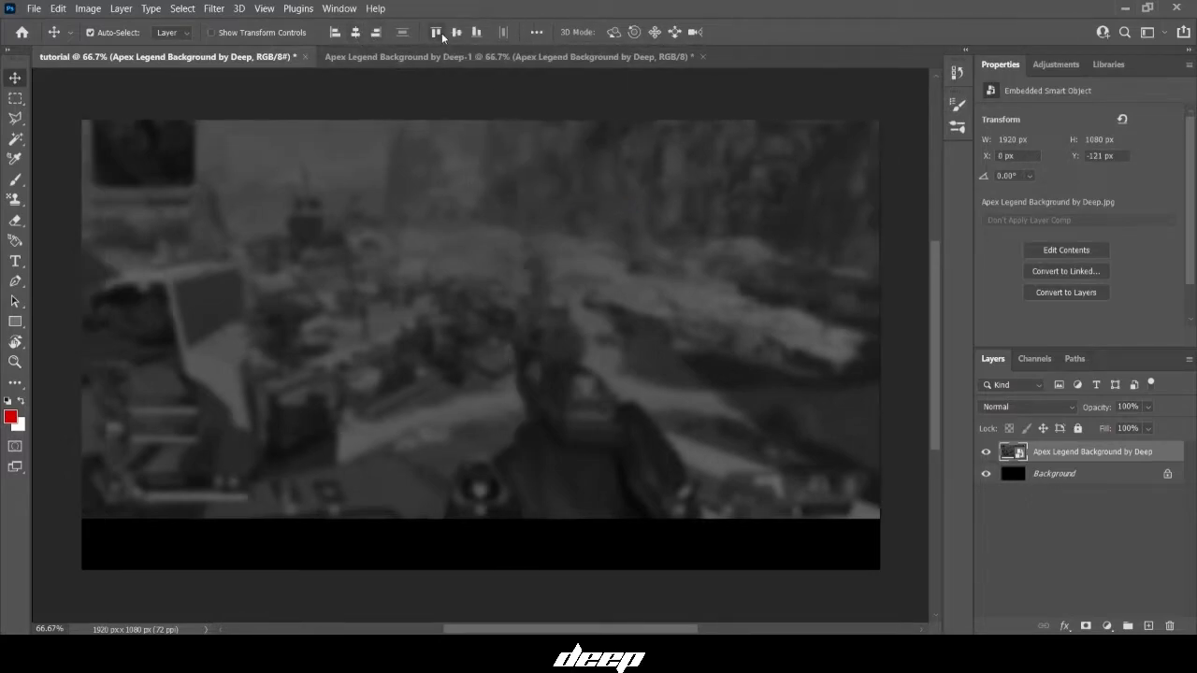
pyautogui.click(456, 32)
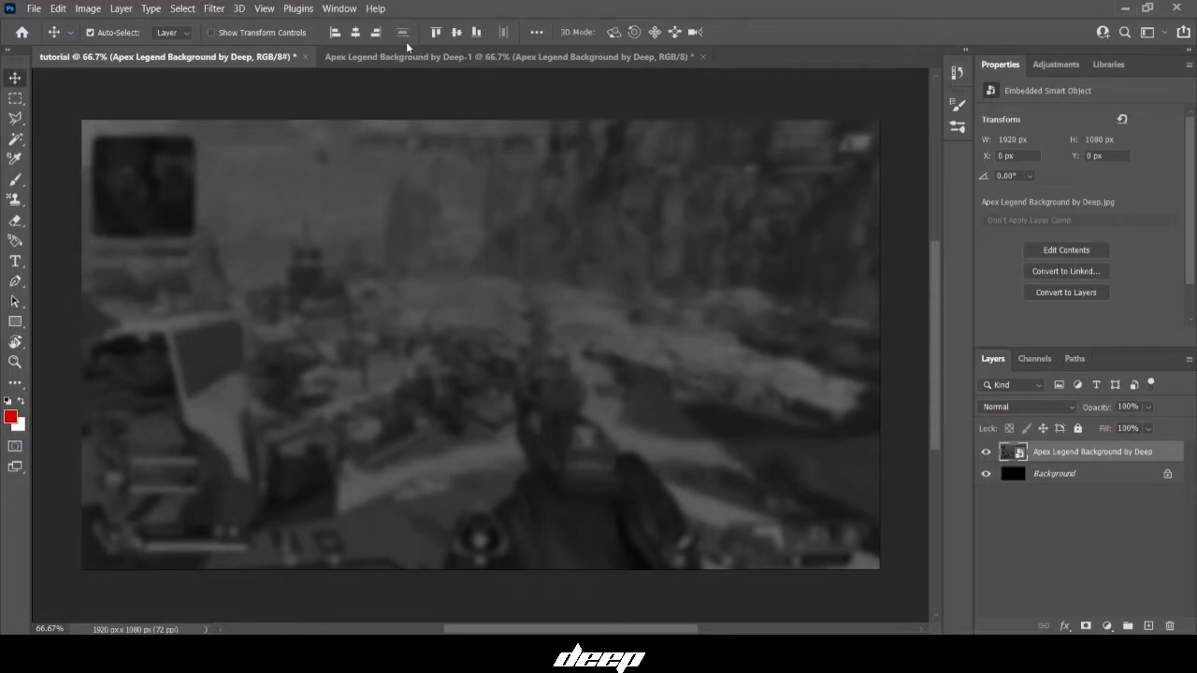
# Step: Close the Apex Legend Background by Deep-1 source document without saving its changes
pyautogui.click(601, 60)
pyautogui.click(704, 57)
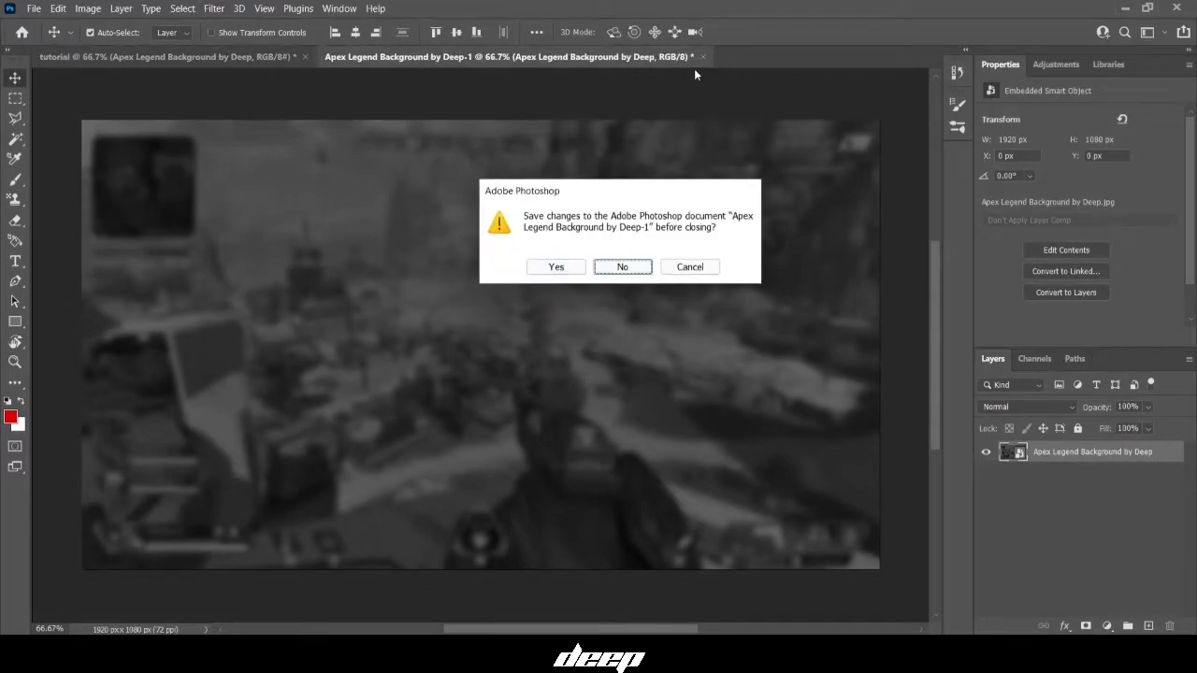
pyautogui.press('n')
# Step: Open Character Glow by Deep.png as a smart object and copy its layer into the tutorial document over the character area
pyautogui.click(33, 9)
pyautogui.click(42, 38)
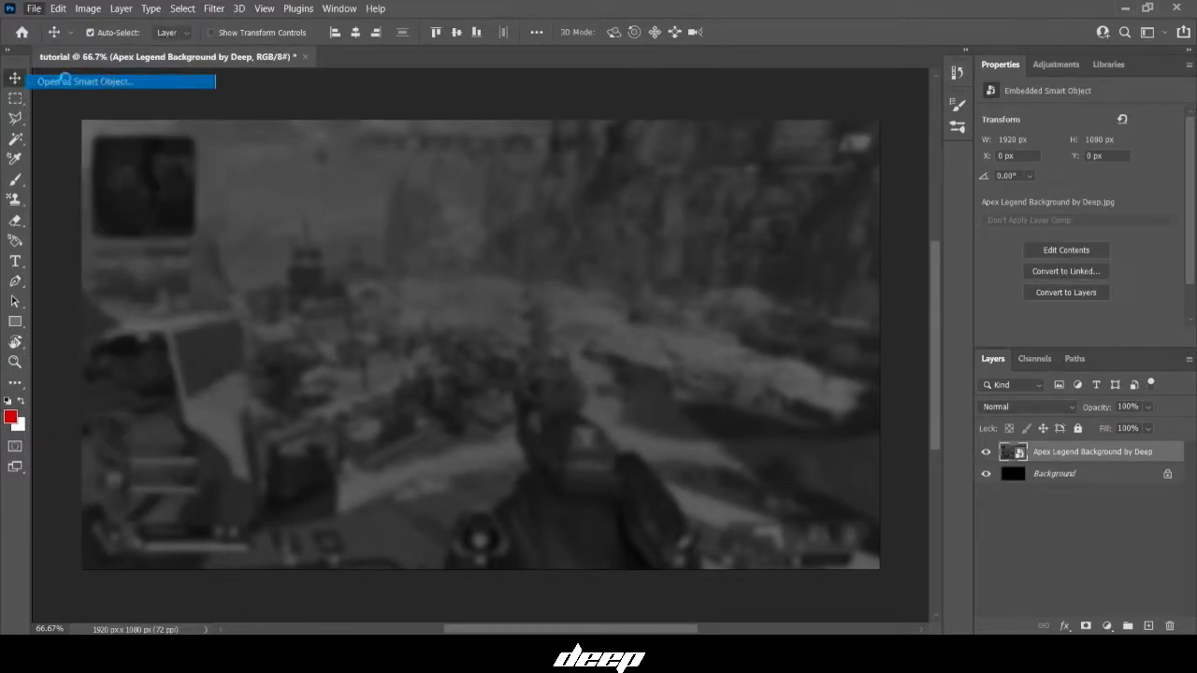
pyautogui.scroll(-5, 278, 187)
pyautogui.scroll(3, 278, 192)
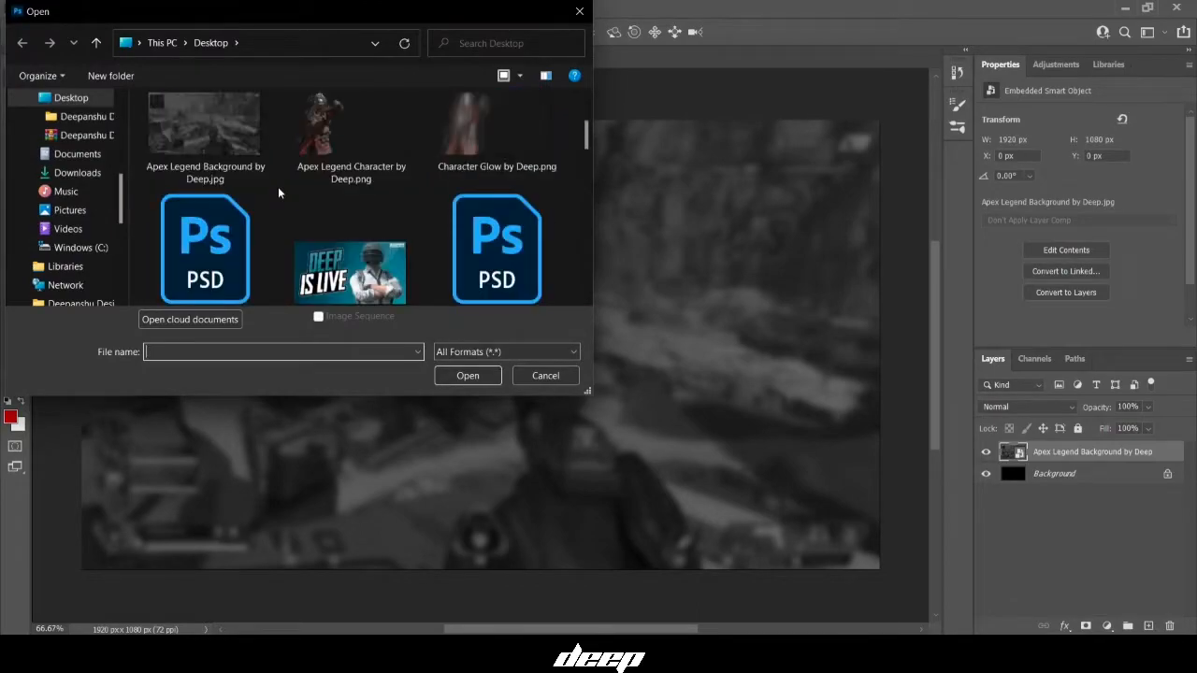
pyautogui.click(471, 153)
pyautogui.doubleClick(471, 151)
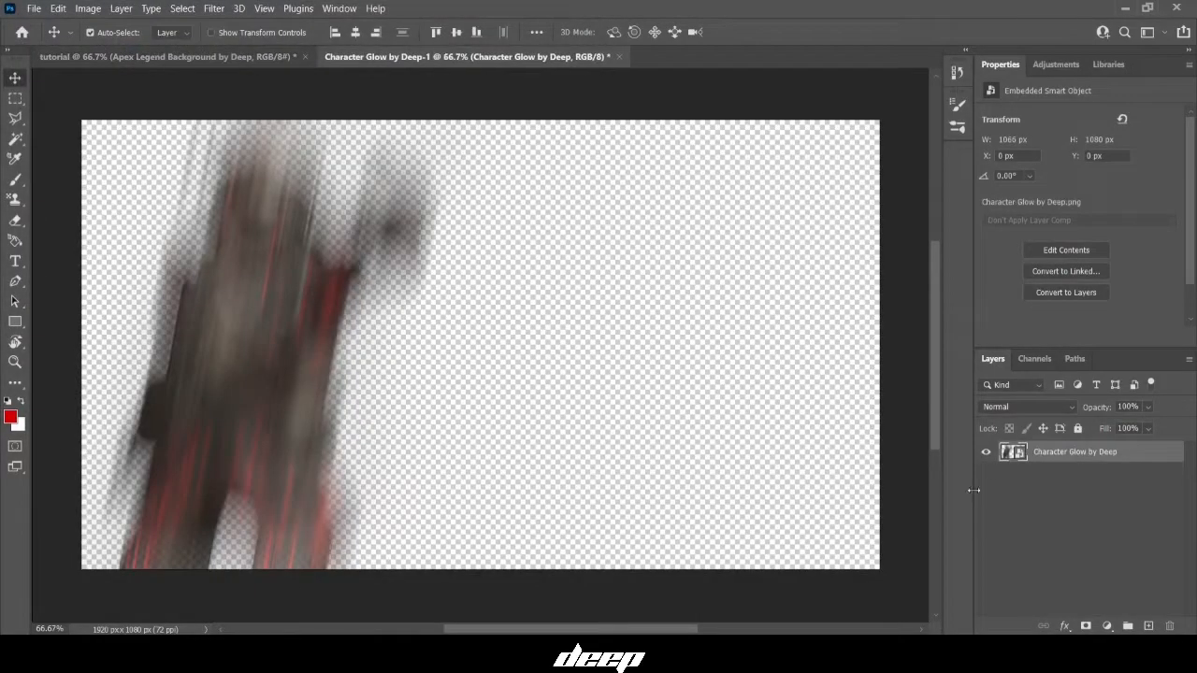
pyautogui.moveTo(1007, 451)
pyautogui.mouseDown()
pyautogui.moveTo(459, 64)
pyautogui.moveTo(190, 56)
pyautogui.moveTo(210, 52)
pyautogui.moveTo(279, 255)
pyautogui.moveTo(201, 327)
pyautogui.mouseUp()
# Step: Close the Character Glow source document without saving and set the glow layer's blend mode to Linear Dodge (Add)
pyautogui.click(414, 58)
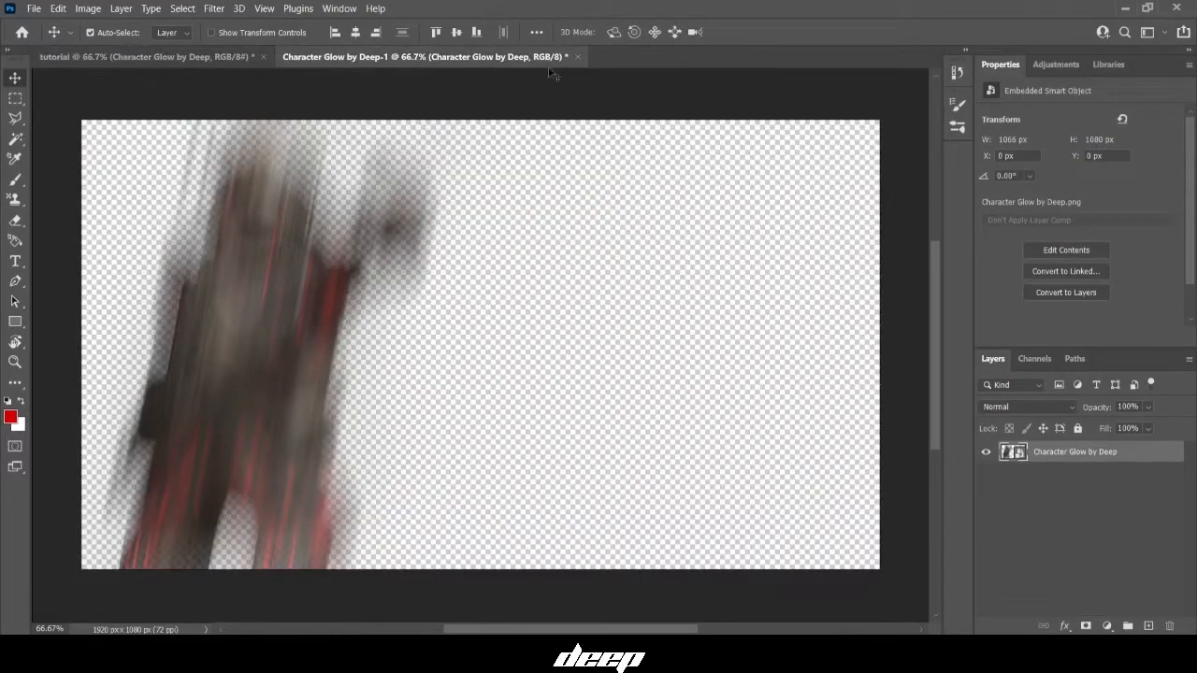
pyautogui.click(578, 57)
pyautogui.press('n')
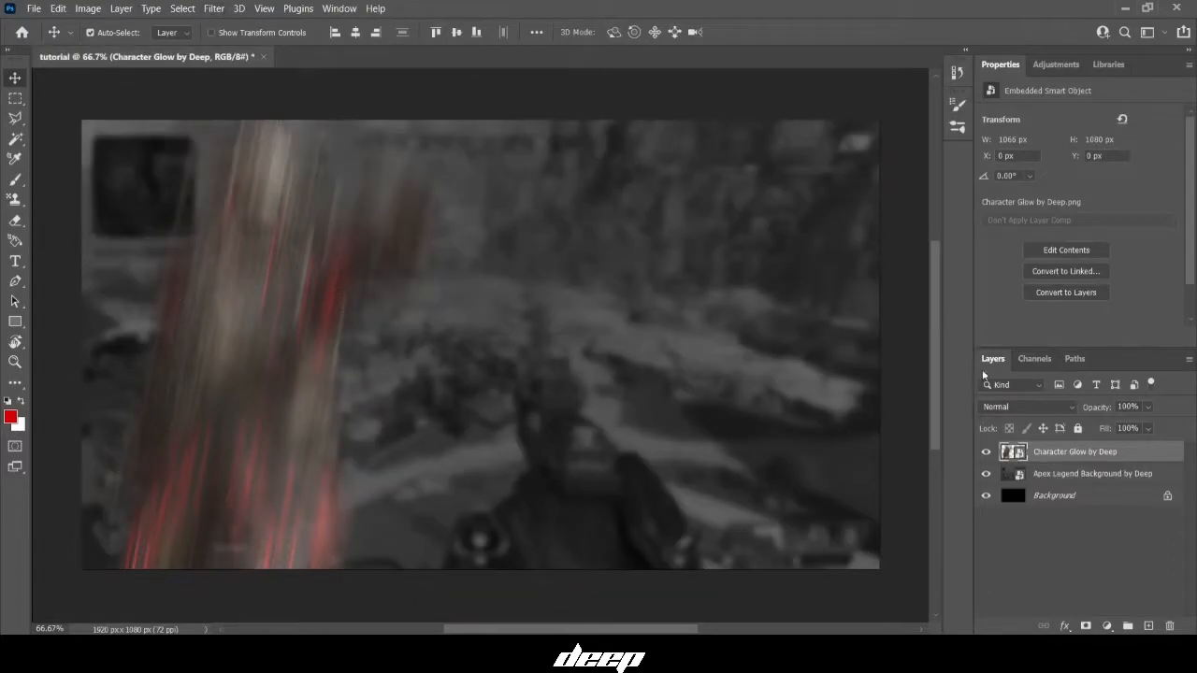
pyautogui.click(1003, 408)
pyautogui.click(1015, 396)
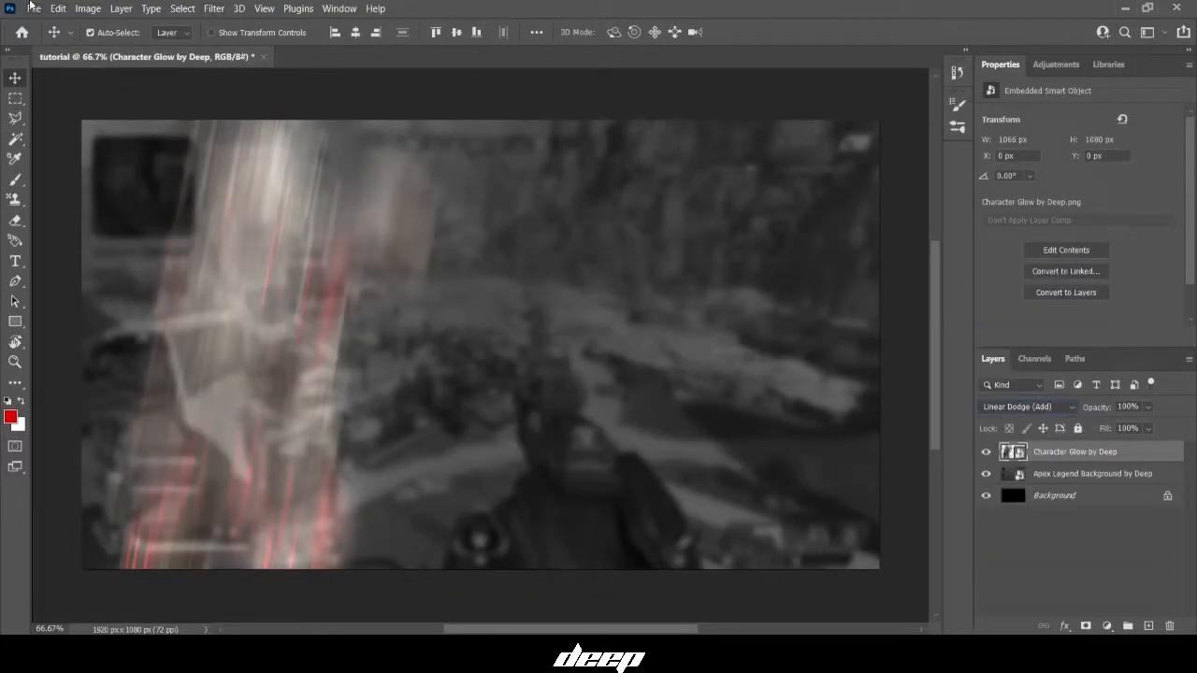
# Step: Open Apex Legend Character by Deep.png as a smart object and copy its layer into the tutorial document over the glow
pyautogui.click(33, 8)
pyautogui.click(90, 82)
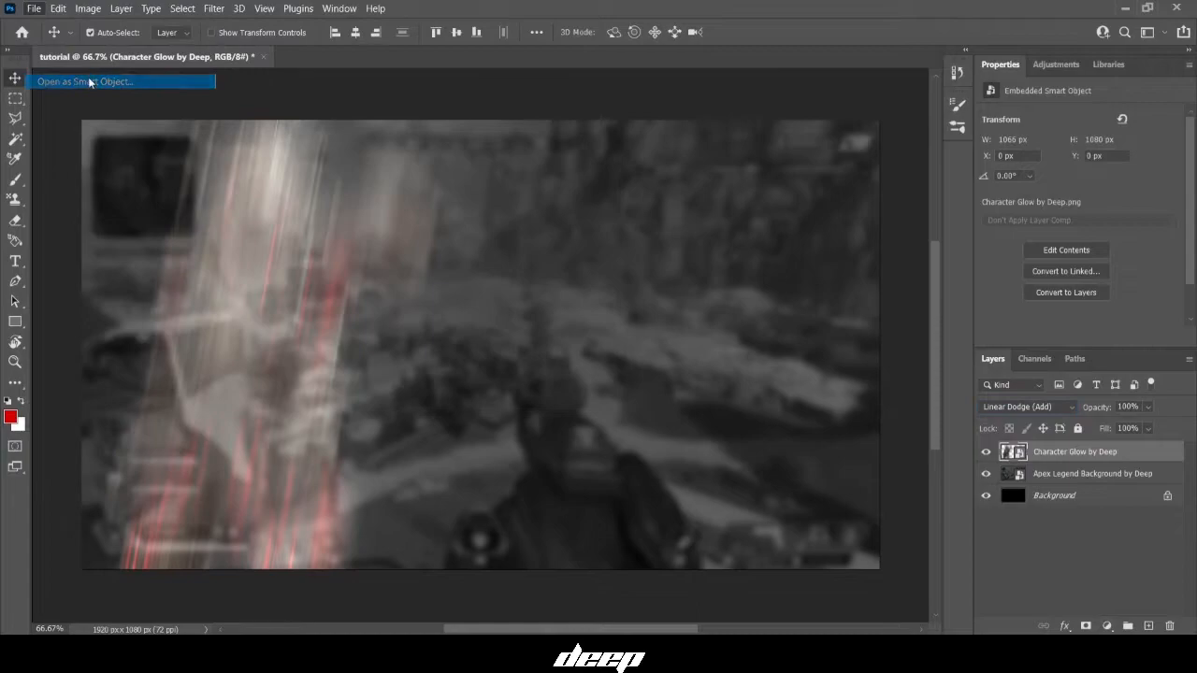
pyautogui.scroll(-5, 316, 165)
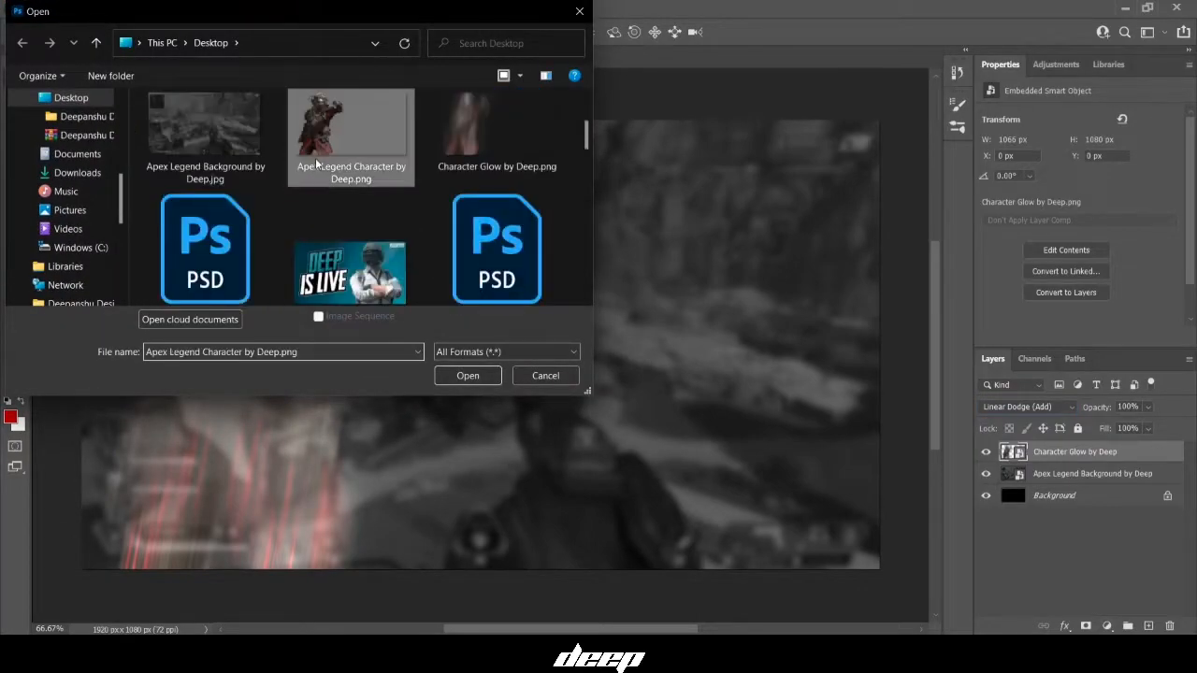
pyautogui.doubleClick(316, 165)
pyautogui.moveTo(1013, 452); pyautogui.dragTo(253, 319)
# Step: Close the Apex Legend Character by Deep-1 source document without saving its changes
pyautogui.click(438, 58)
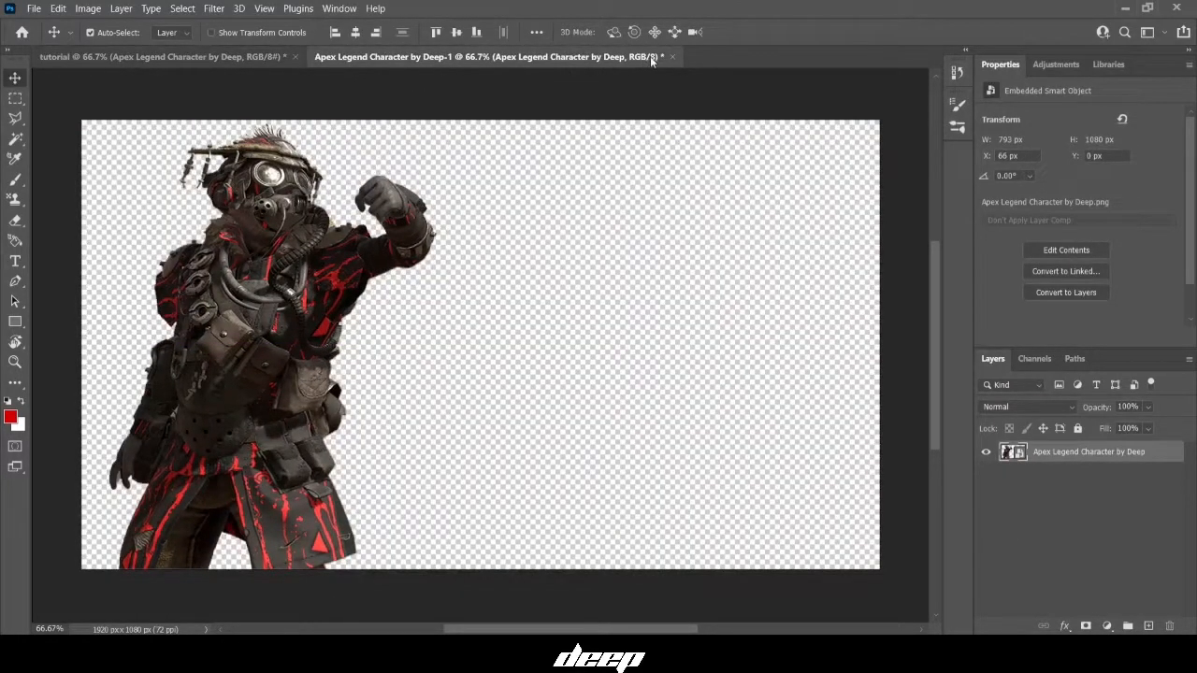
pyautogui.click(673, 57)
pyautogui.press('Return')
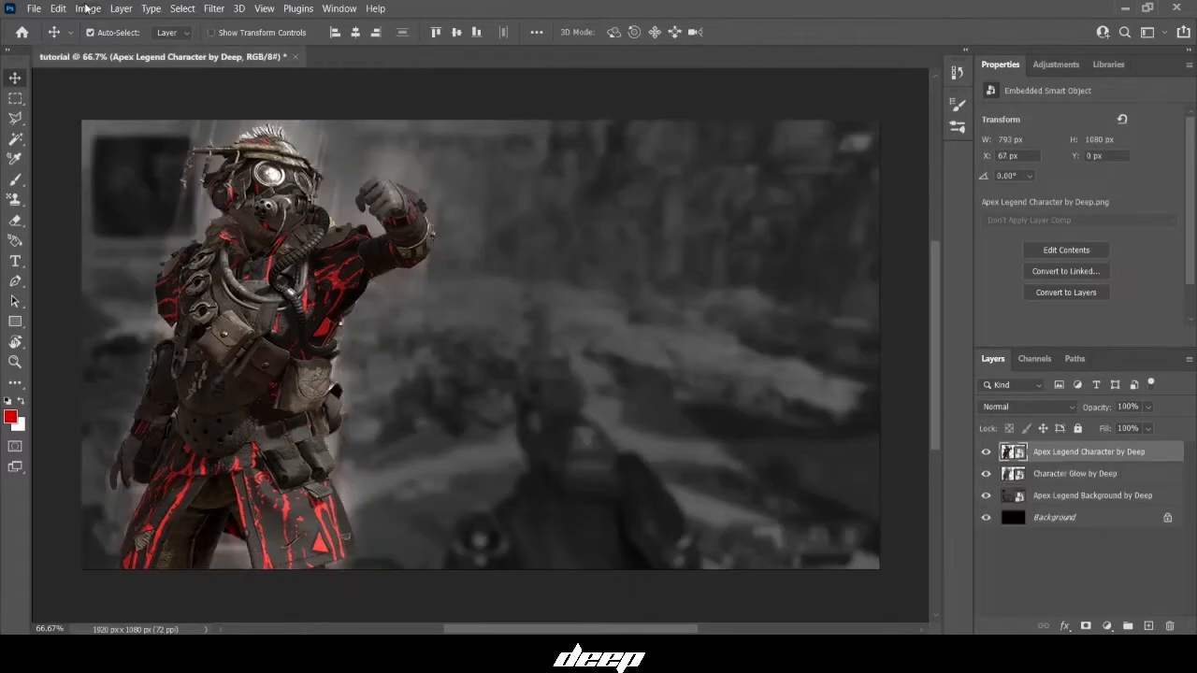
# Step: Open Red Gradient by Deep.jpg as a smart object and copy it into the tutorial document, centred on the canvas
pyautogui.click(35, 8)
pyautogui.click(100, 78)
pyautogui.scroll(-10, 310, 198)
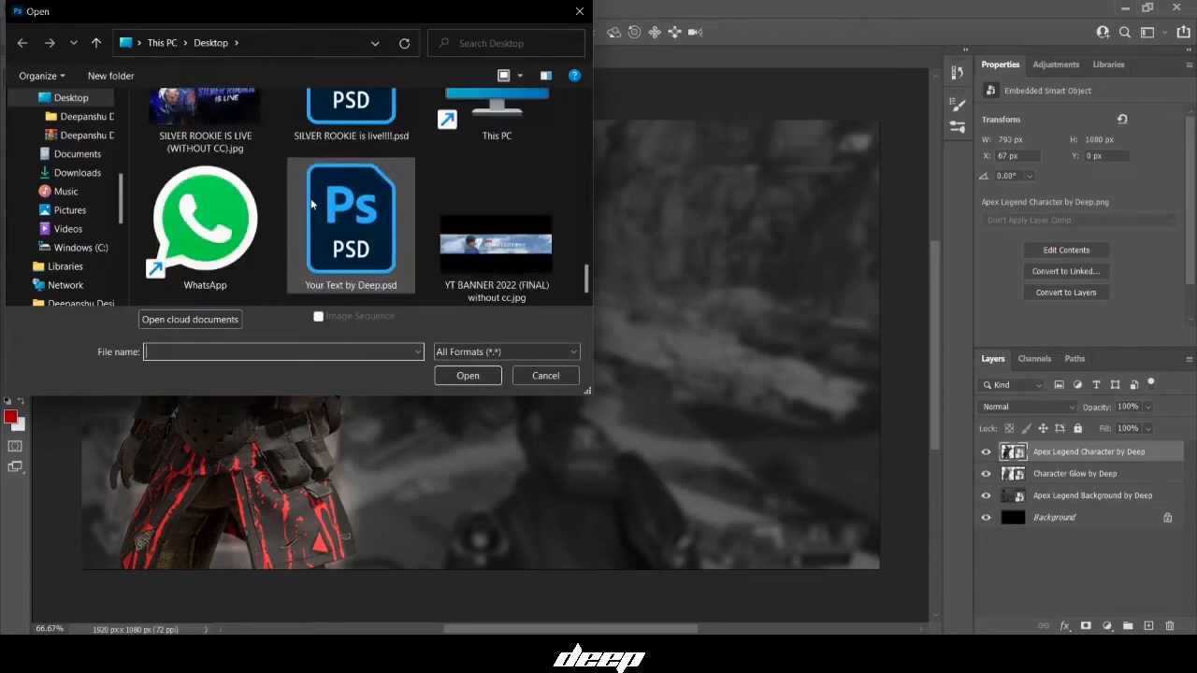
pyautogui.scroll(8, 311, 204)
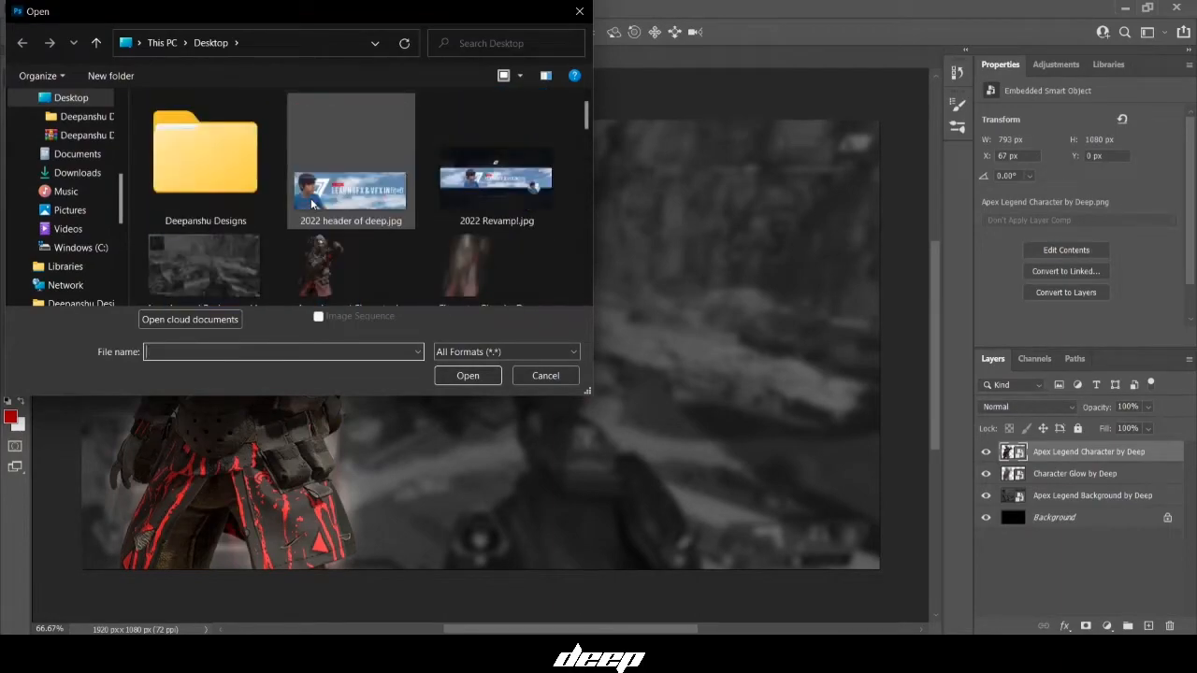
pyautogui.scroll(-4, 312, 204)
pyautogui.doubleClick(340, 126)
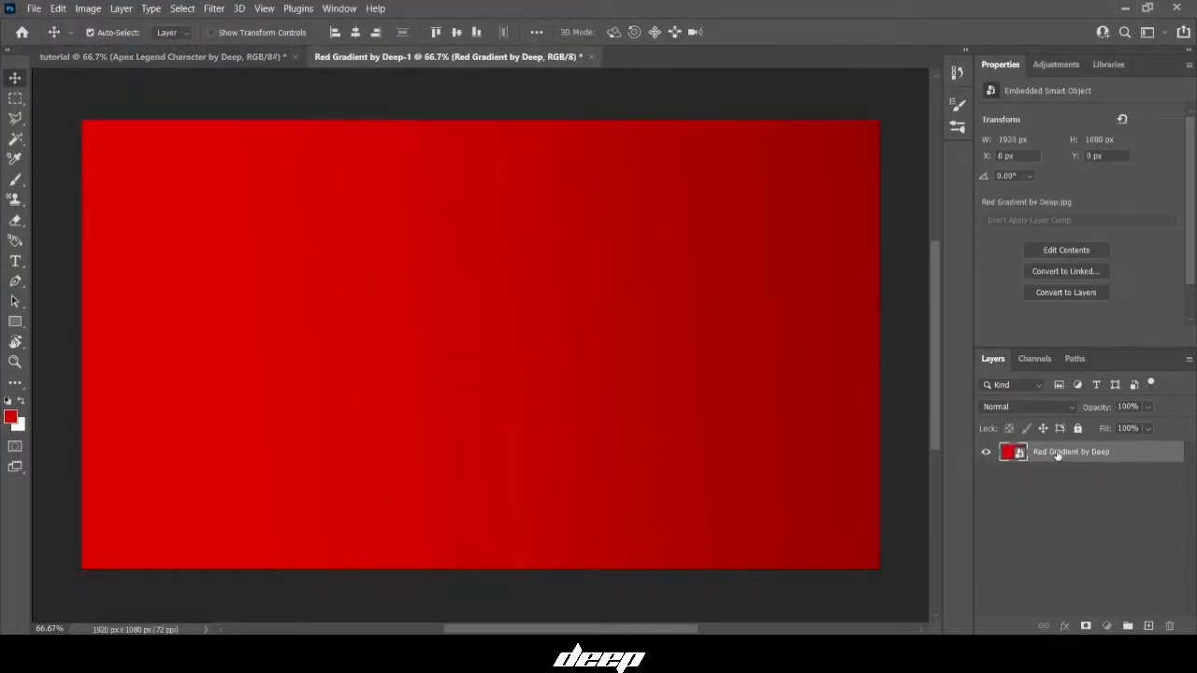
pyautogui.moveTo(1056, 455); pyautogui.dragTo(458, 339)
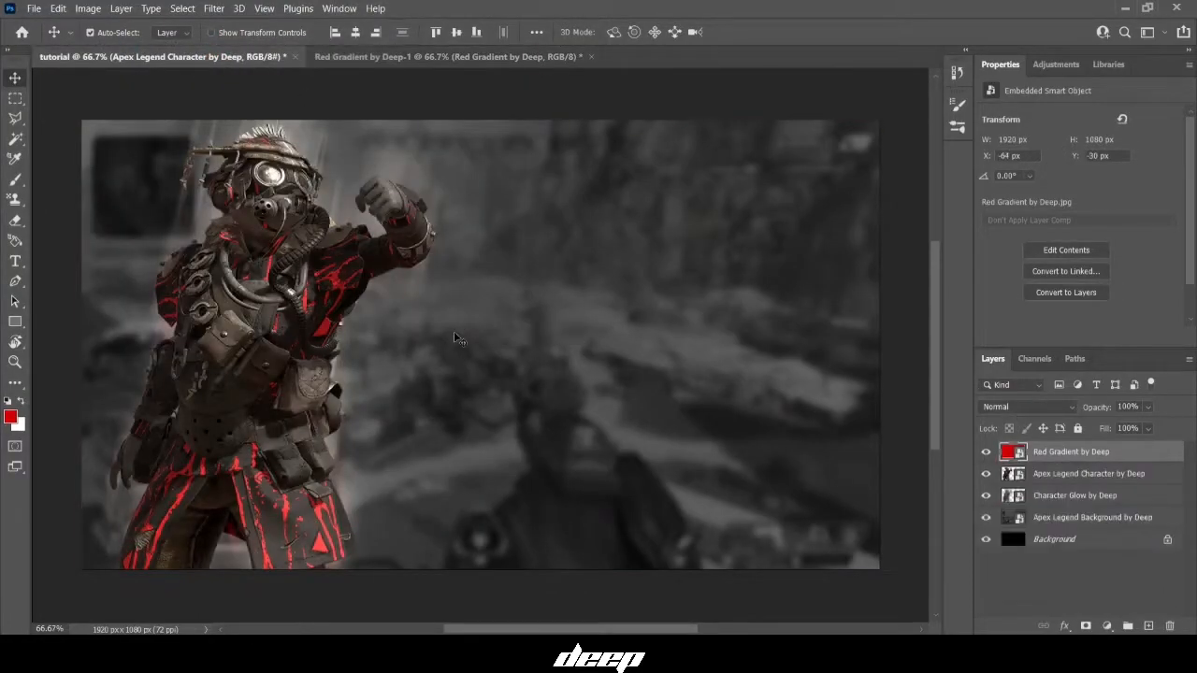
pyautogui.click(362, 34)
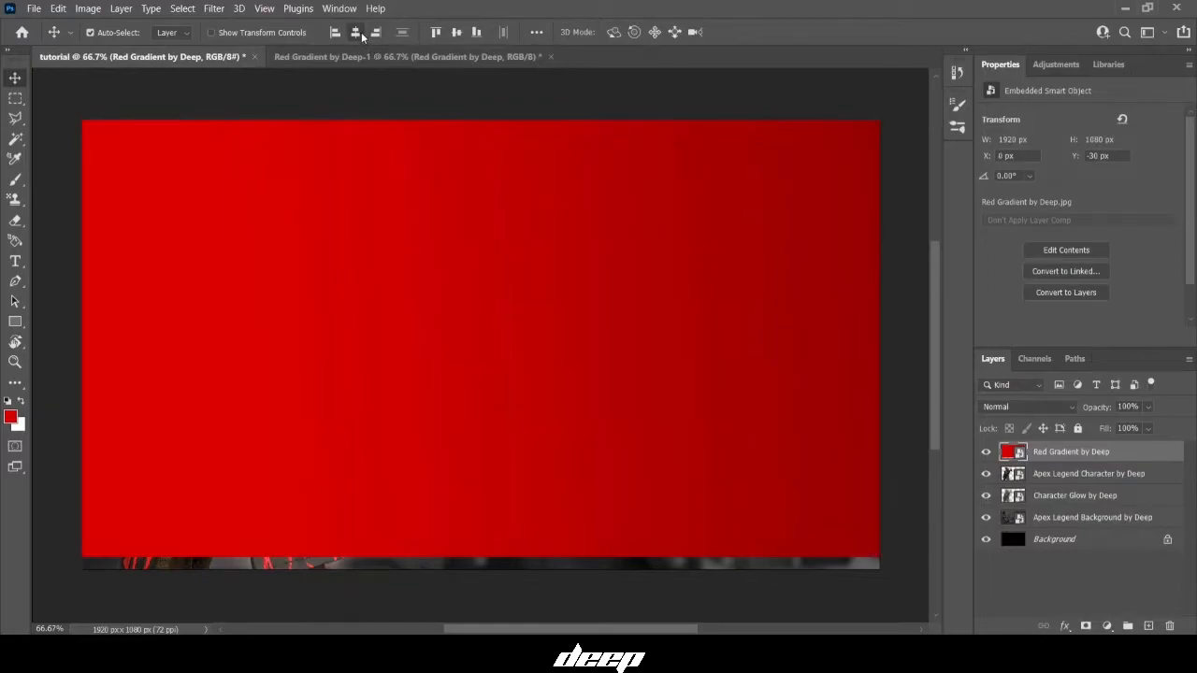
pyautogui.click(457, 33)
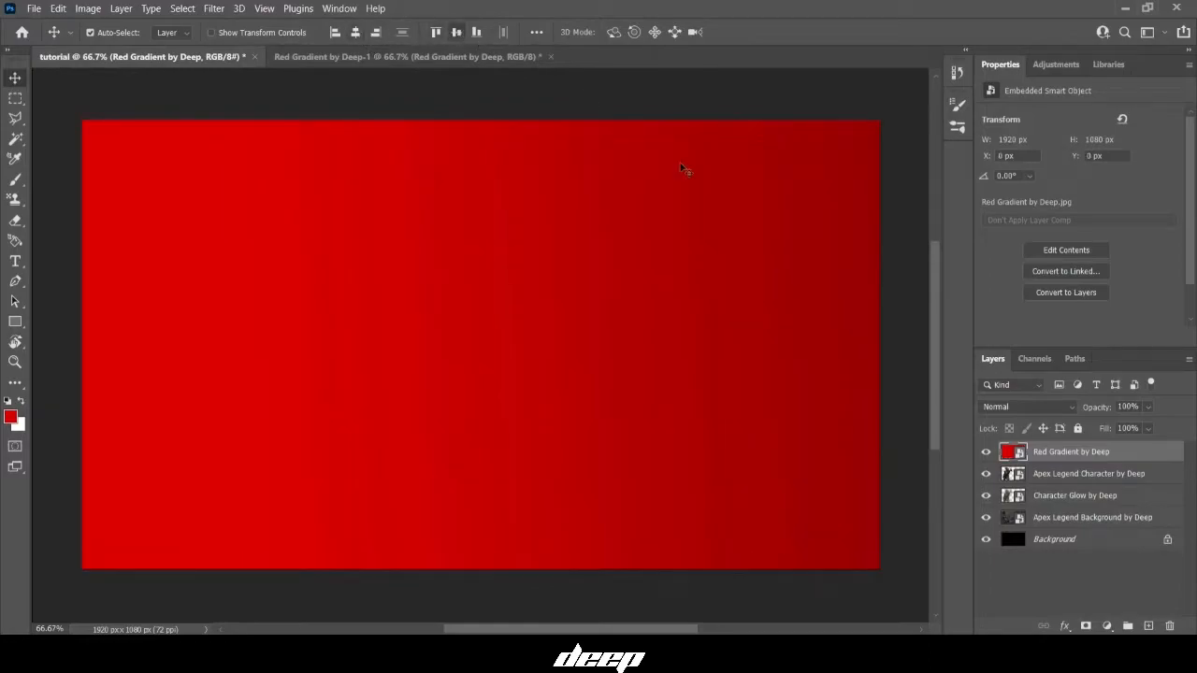
# Step: Set the red gradient layer's blend mode to Vivid Light and move it directly above the Apex Legend Background layer
pyautogui.click(1006, 408)
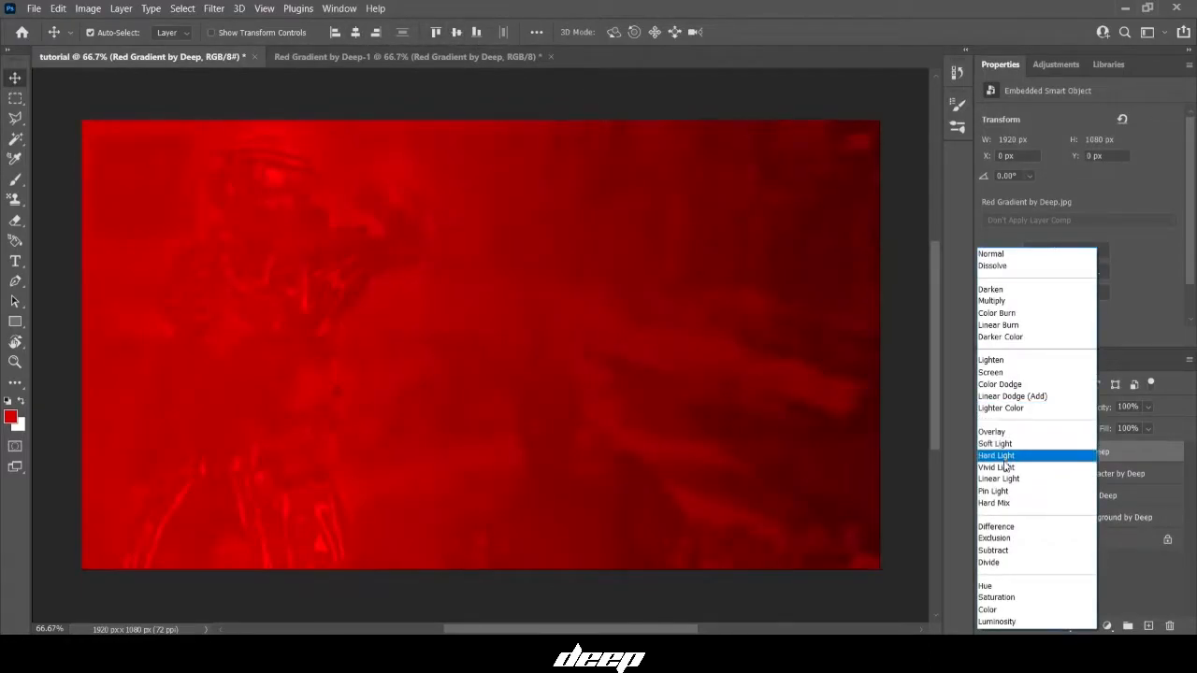
pyautogui.click(997, 467)
pyautogui.moveTo(1025, 455); pyautogui.dragTo(1010, 513)
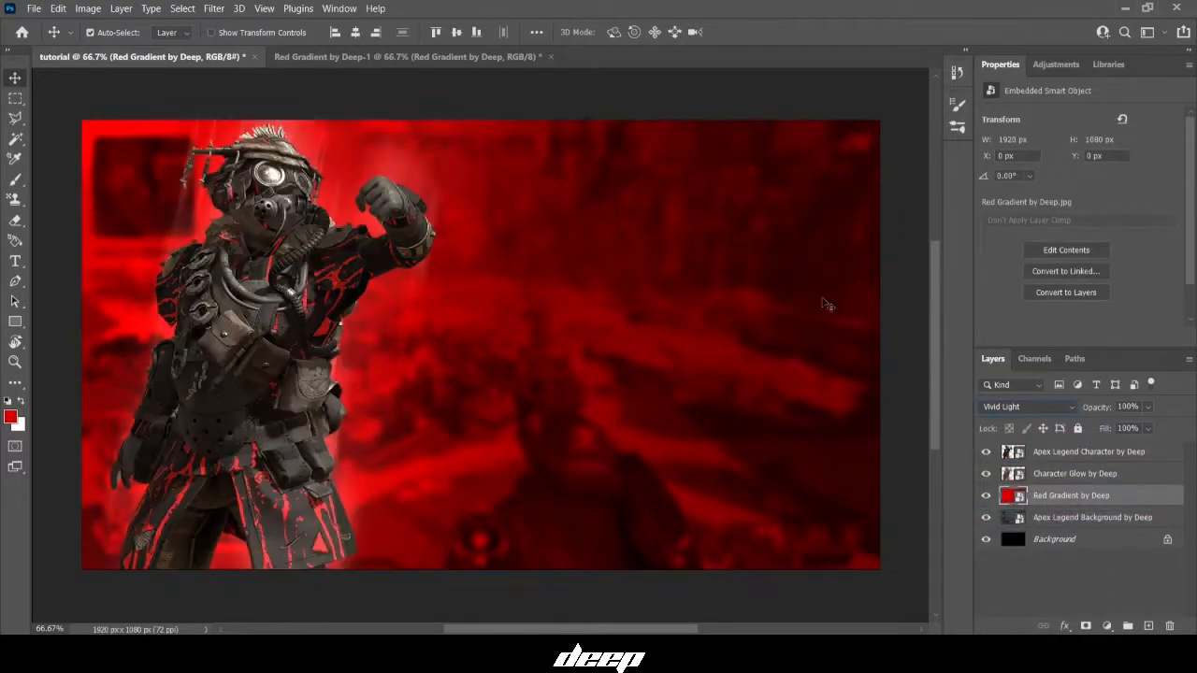
# Step: Close the Red Gradient source document without saving and set the gradient layer's opacity to 68%
pyautogui.click(472, 58)
pyautogui.click(550, 57)
pyautogui.press('n')
pyautogui.moveTo(1098, 408); pyautogui.dragTo(1083, 409)
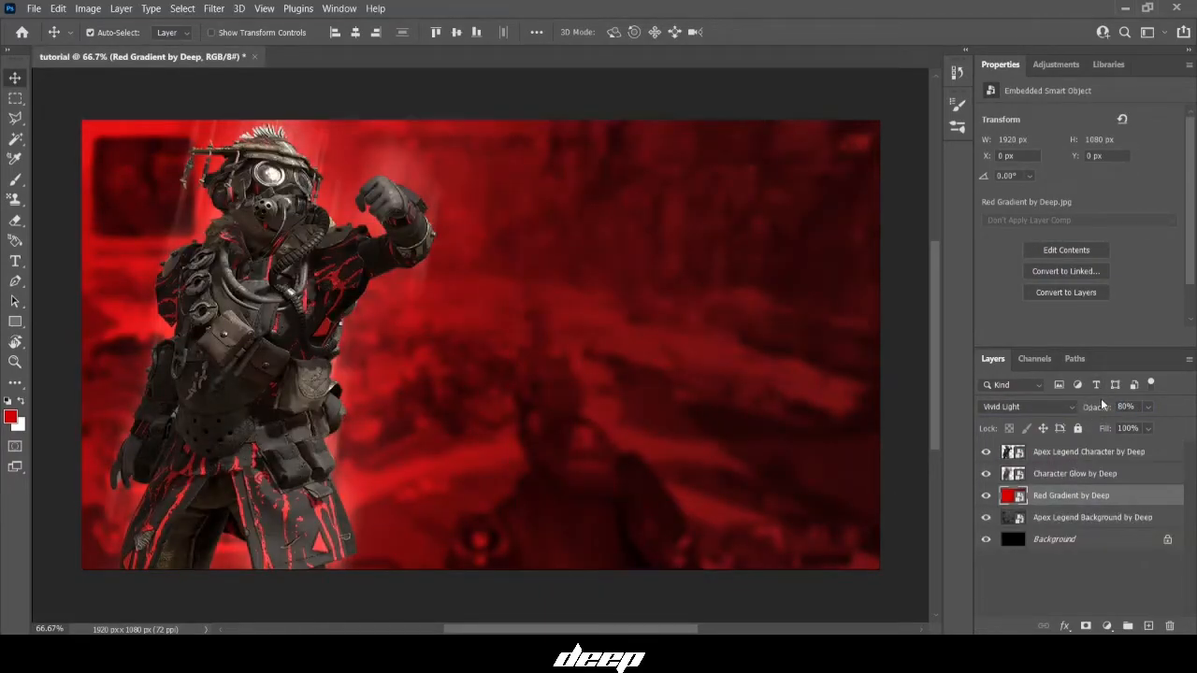
pyautogui.moveTo(1104, 411)
pyautogui.mouseDown()
pyautogui.moveTo(1088, 415)
pyautogui.moveTo(1101, 414)
pyautogui.mouseUp()
# Step: Open Your Text by Deep.psd and copy its YOUR TEXT group into the tutorial document above the Red Gradient layer
pyautogui.click(32, 9)
pyautogui.click(86, 81)
pyautogui.scroll(-3, 180, 151)
pyautogui.scroll(3, 215, 187)
pyautogui.scroll(-4, 229, 204)
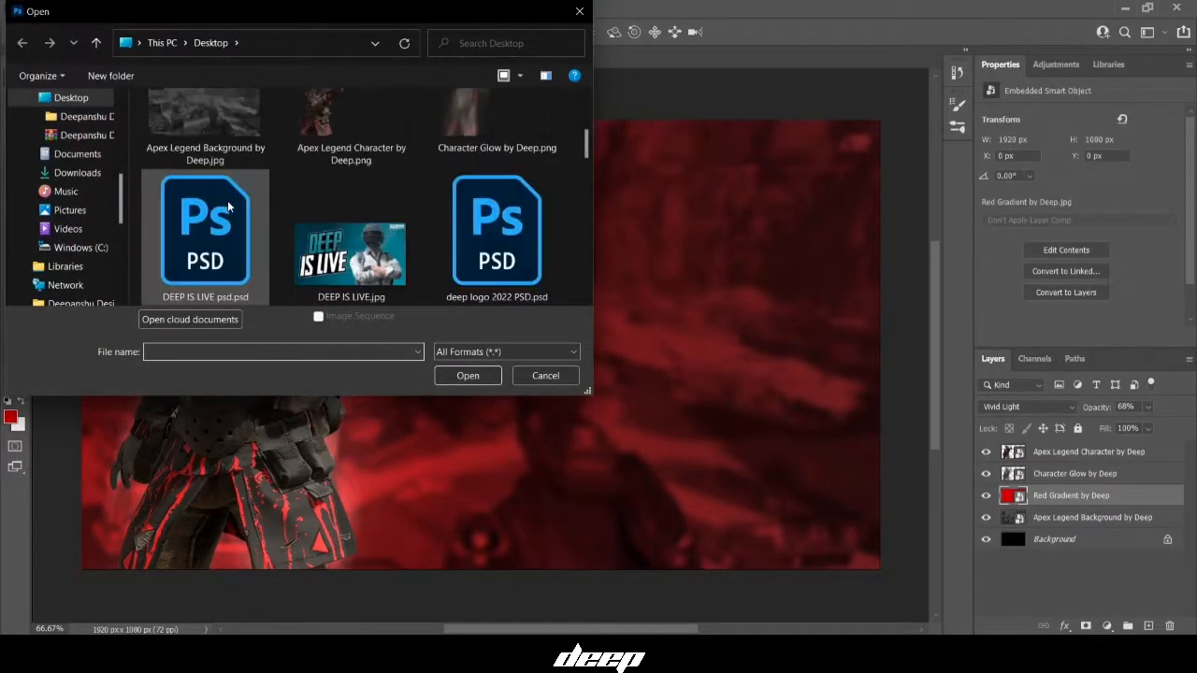
pyautogui.scroll(-6, 229, 203)
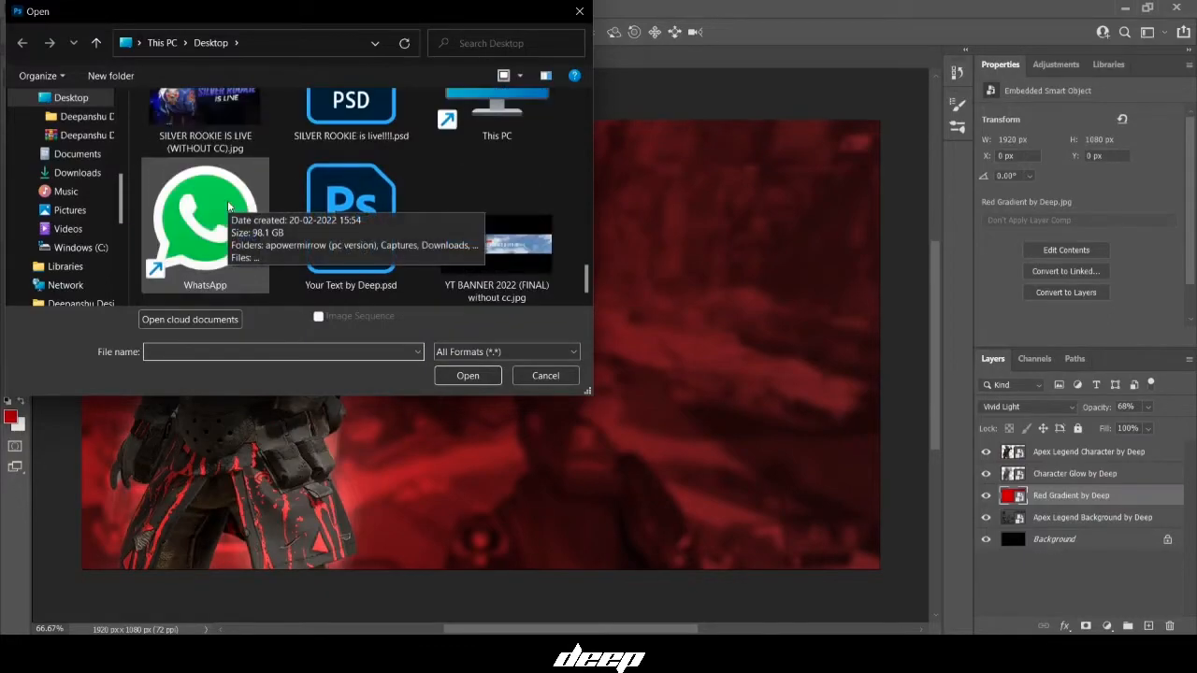
pyautogui.doubleClick(375, 192)
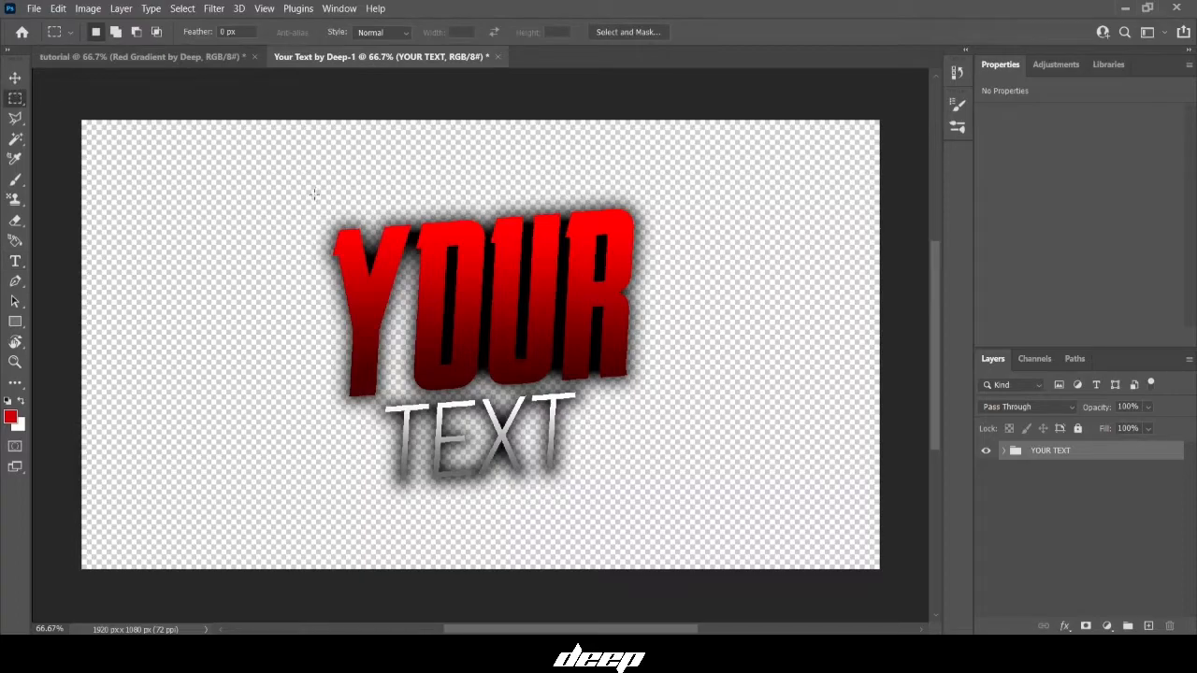
pyautogui.moveTo(1058, 470); pyautogui.dragTo(411, 259)
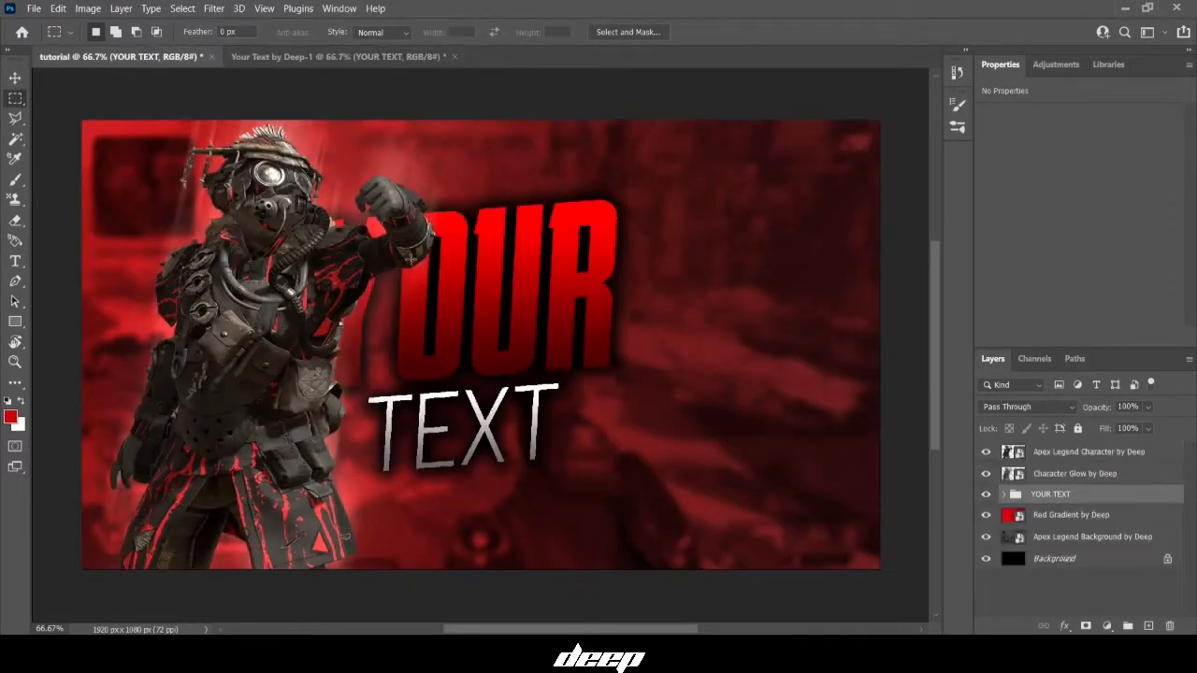
# Step: Move the YOUR TEXT group clear of the character, into the empty right half of the artwork
pyautogui.hotkey('ctrl', 't')
pyautogui.moveTo(477, 342); pyautogui.dragTo(613, 348)
pyautogui.click(771, 32)
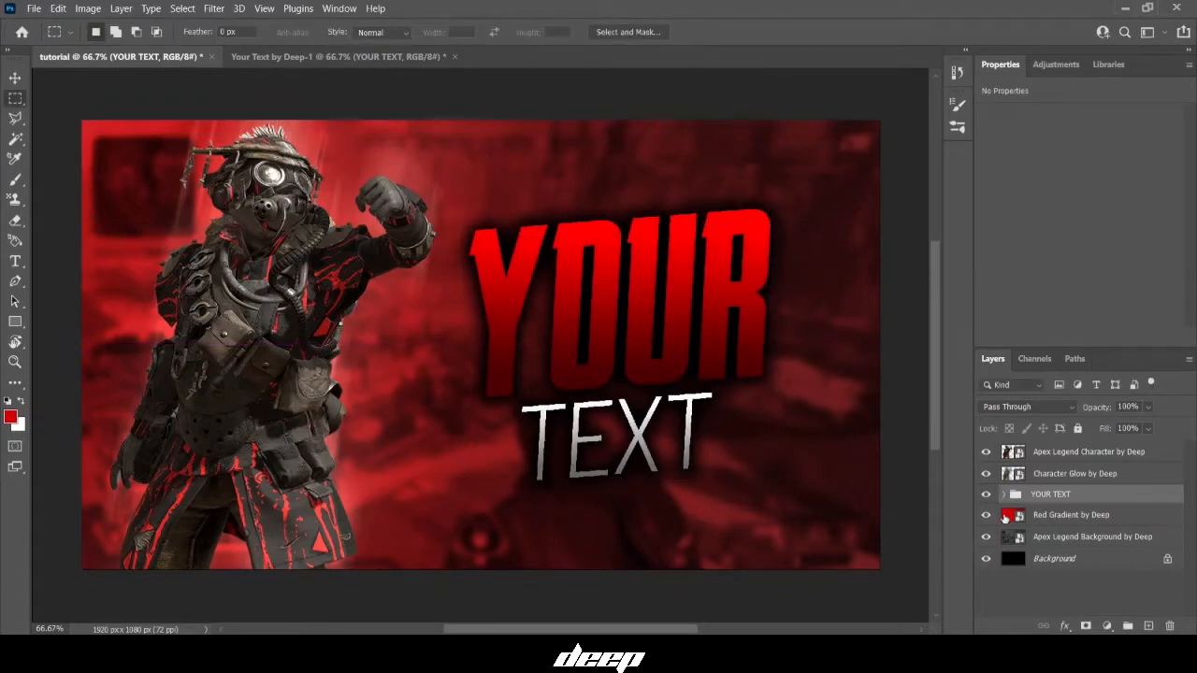
# Step: Expand the YOUR TEXT group and replace the large red word YOUR with DEEP
pyautogui.click(1005, 495)
pyautogui.click(1027, 517)
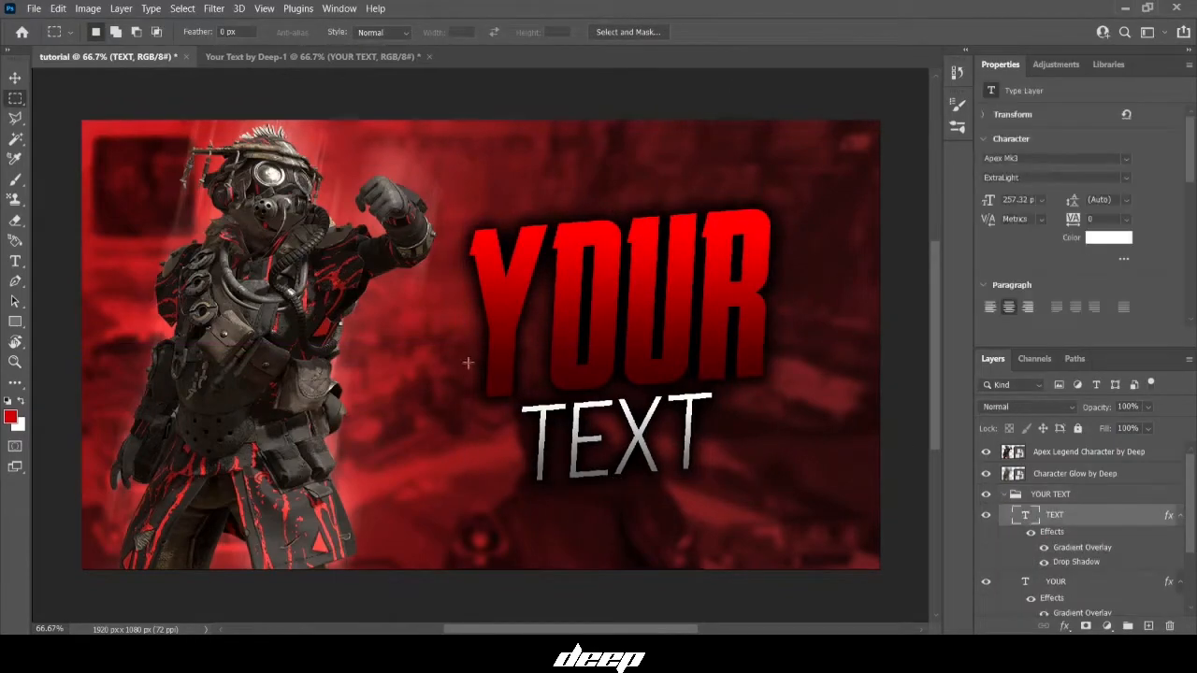
pyautogui.click(15, 262)
pyautogui.click(599, 334)
pyautogui.hotkey('ctrl', 'a')
pyautogui.write('DEEP')
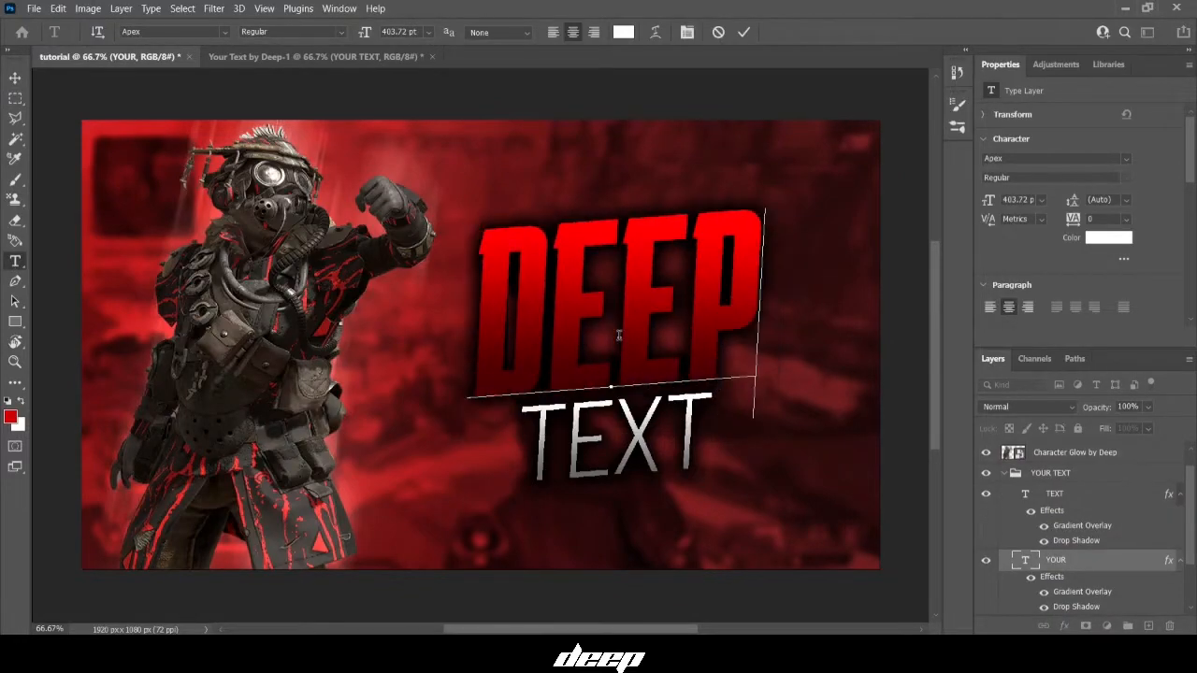
pyautogui.click(743, 34)
# Step: Replace the thin white word TEXT below the main title with IS LIVE
pyautogui.click(1038, 495)
pyautogui.click(618, 440)
pyautogui.hotkey('ctrl', 'a')
pyautogui.write('IS LIVE')
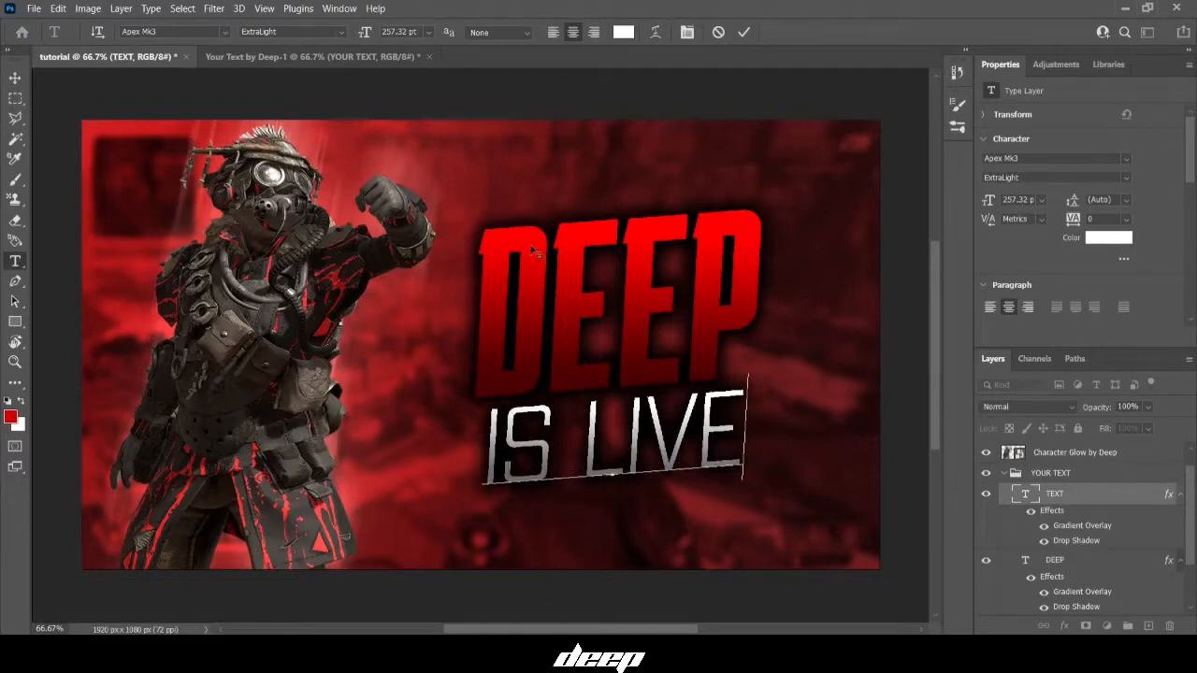
pyautogui.click(743, 34)
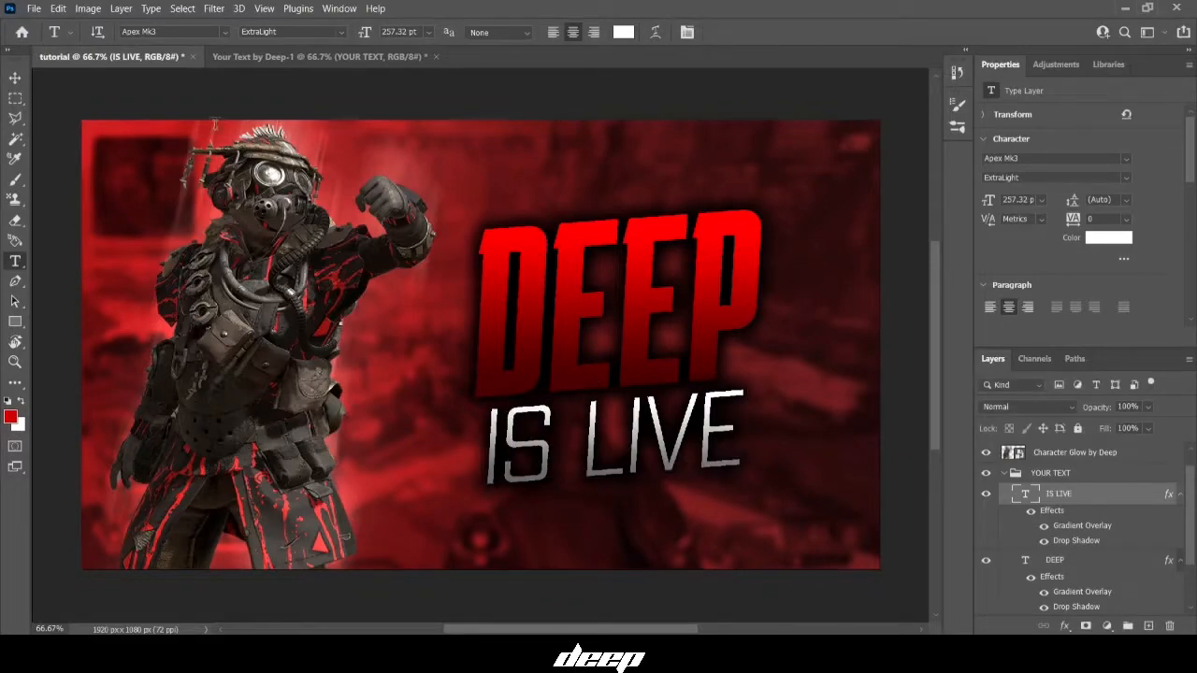
# Step: Shift the IS LIVE text slightly left and down beneath DEEP, and collapse the YOUR TEXT group
pyautogui.hotkey('ctrl', 't')
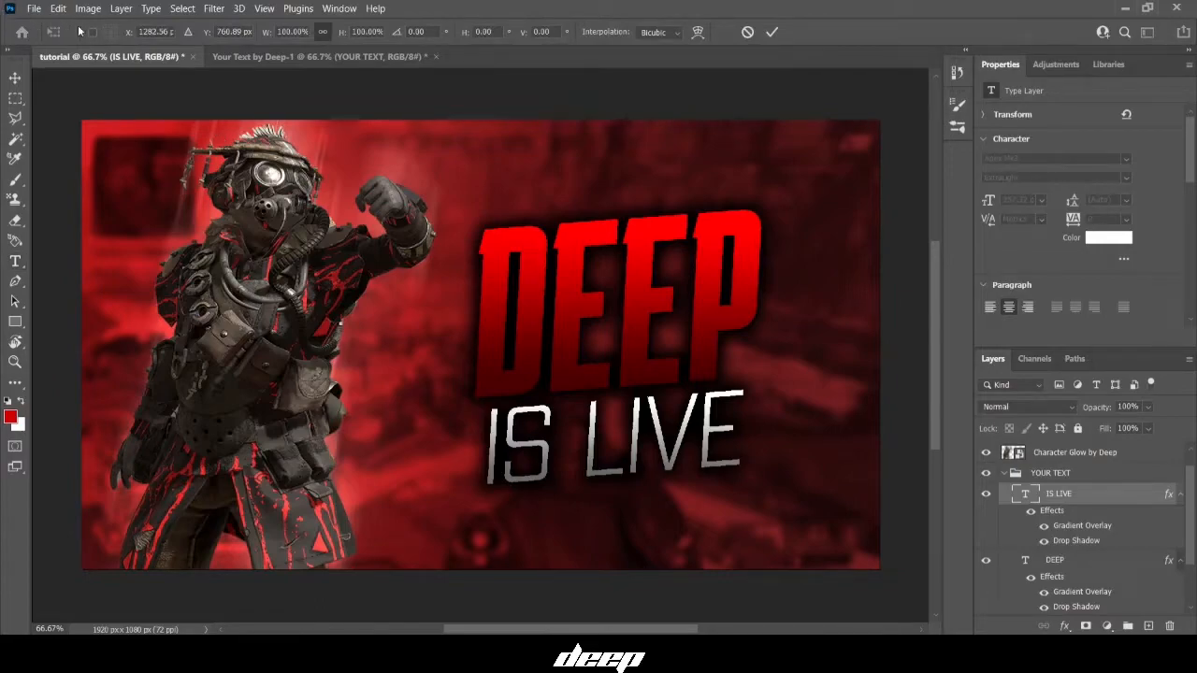
pyautogui.moveTo(126, 35); pyautogui.dragTo(101, 49)
pyautogui.moveTo(207, 37); pyautogui.dragTo(212, 36)
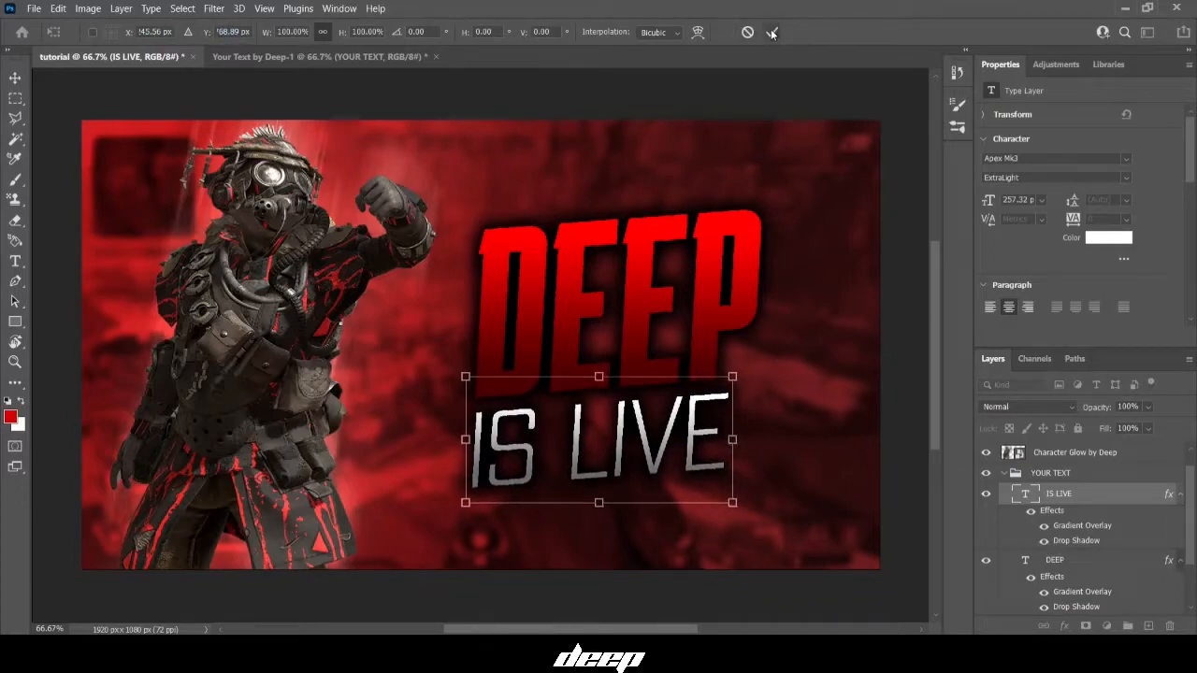
pyautogui.click(771, 34)
pyautogui.click(1004, 473)
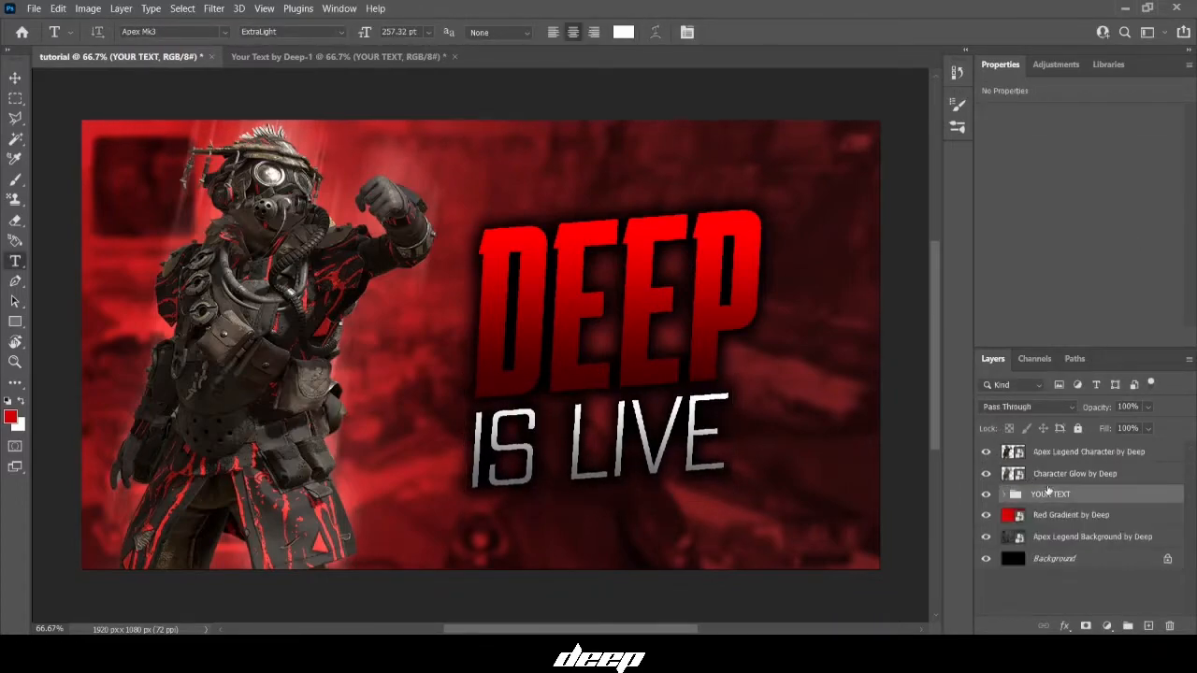
# Step: Scale the YOUR TEXT group up to 136% and shift it slightly right to an X position of about 1298 px
pyautogui.hotkey('ctrl', 't')
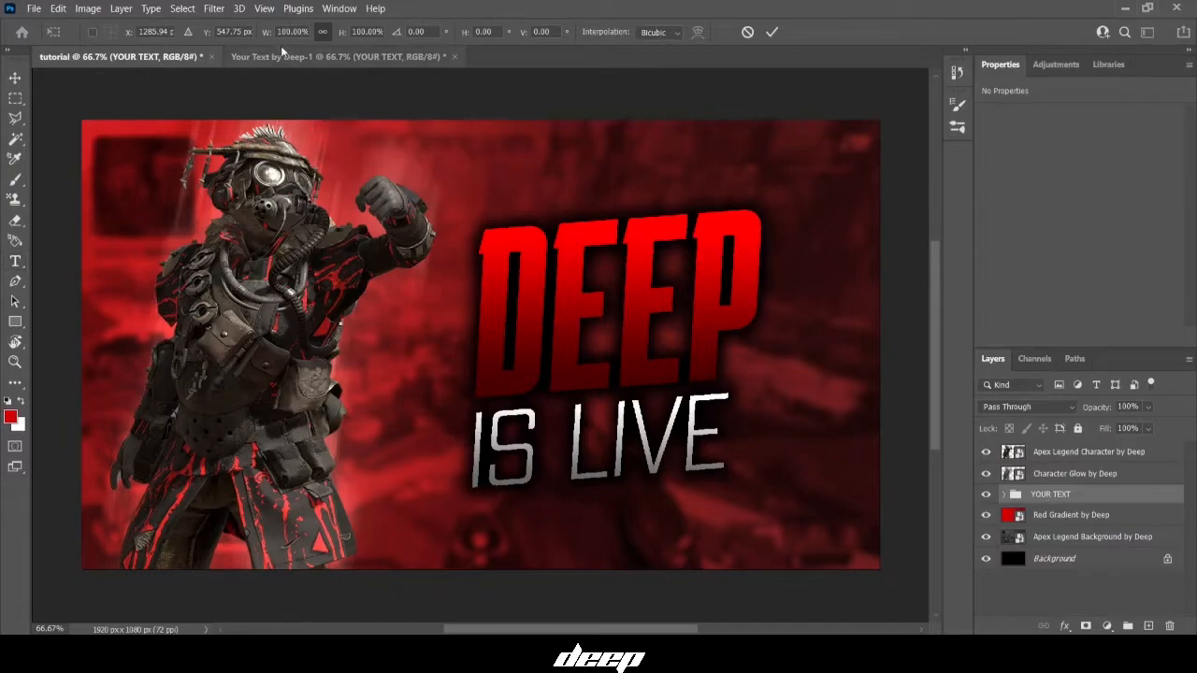
pyautogui.moveTo(269, 32); pyautogui.dragTo(302, 40)
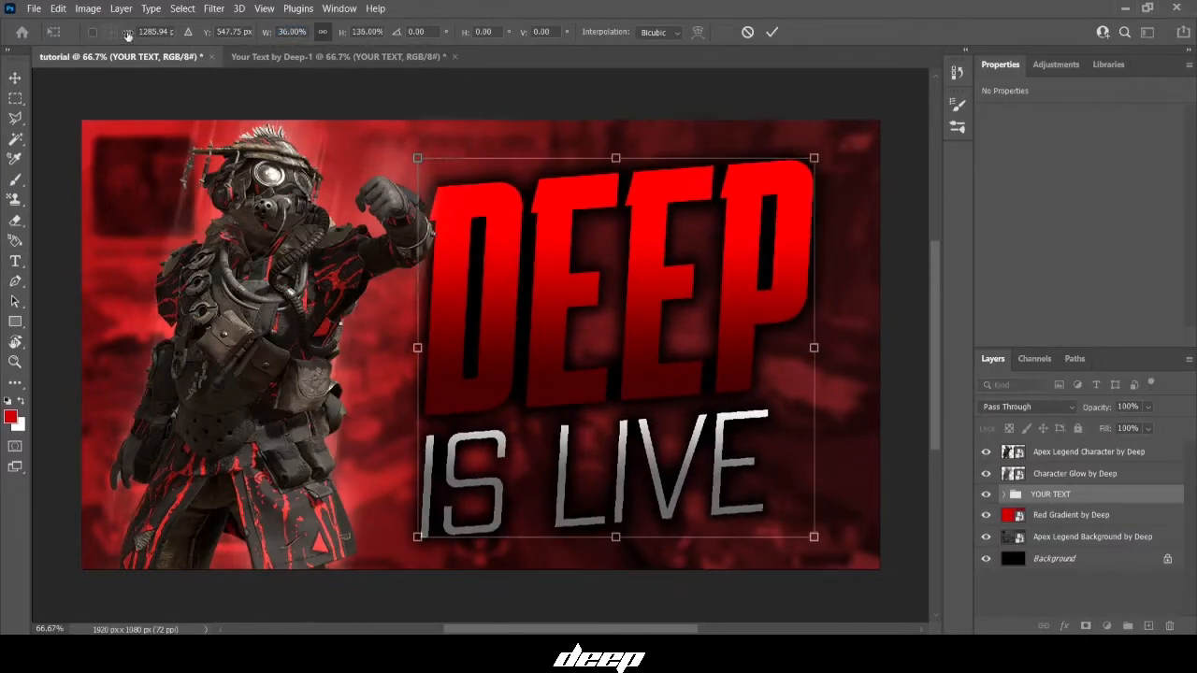
pyautogui.moveTo(128, 34); pyautogui.dragTo(139, 35)
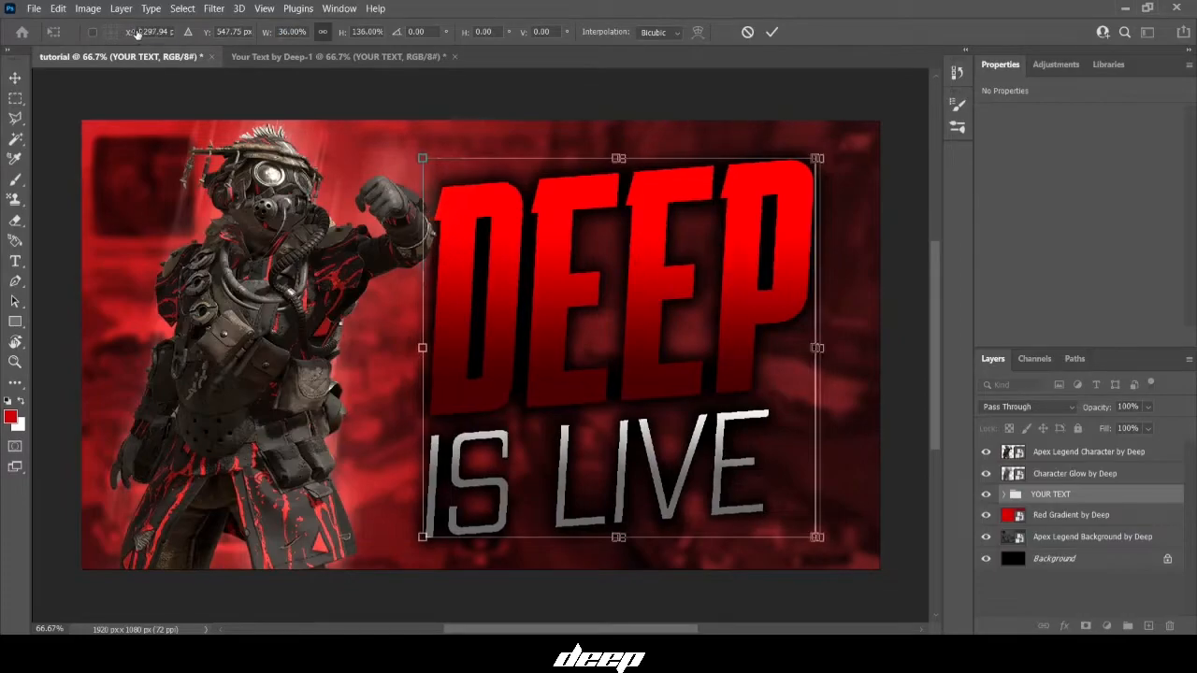
pyautogui.click(775, 34)
# Step: Close the Your Text by Deep-1 document without saving its changes
pyautogui.click(392, 56)
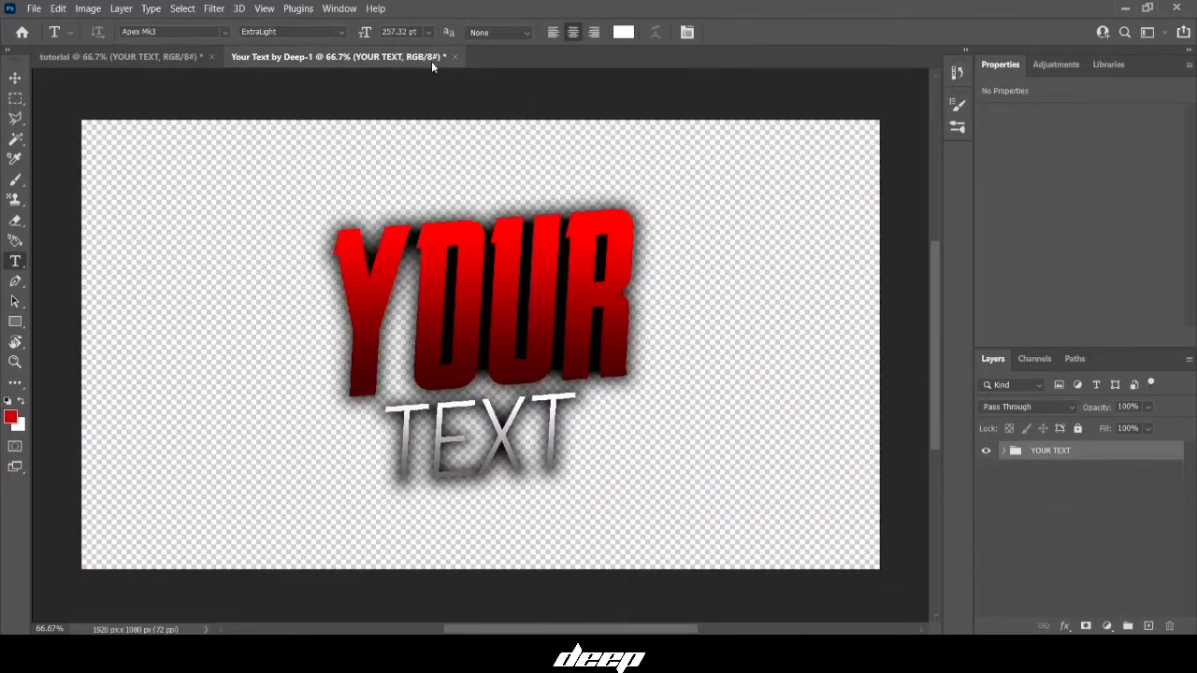
pyautogui.click(453, 57)
pyautogui.press('n')
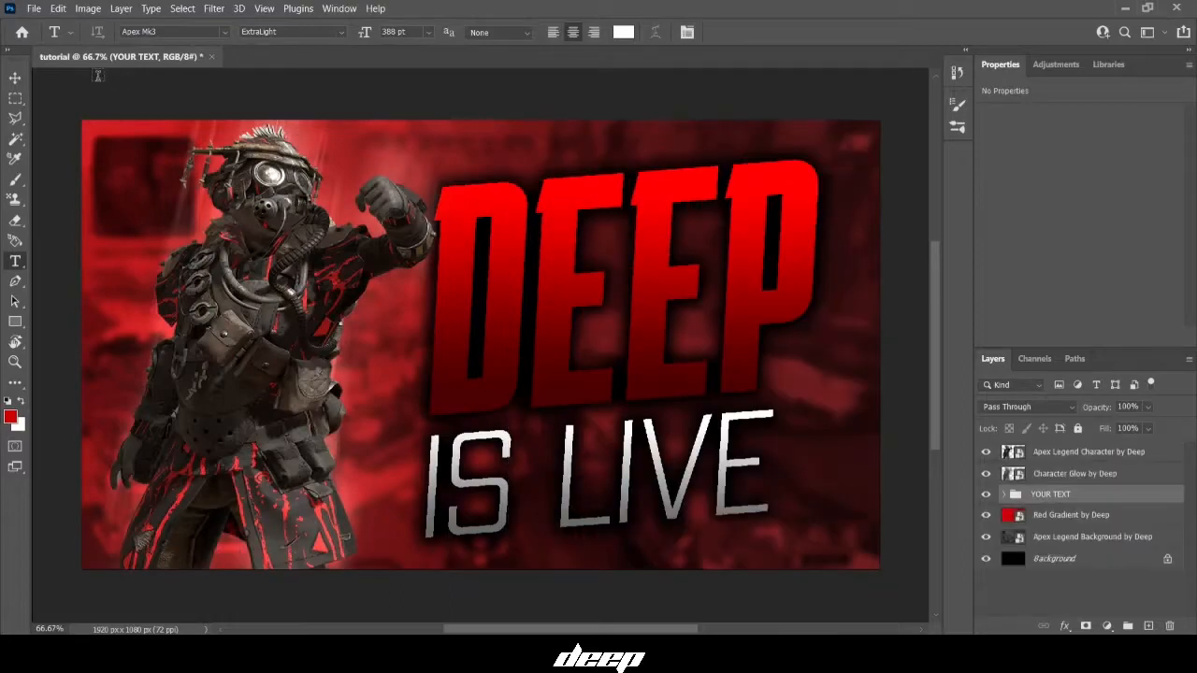
# Step: Open apex-legends-logo-white.png from the Logos folder of the Apex Legends Graphics Pack in Gfx Packs
pyautogui.click(35, 10)
pyautogui.click(64, 68)
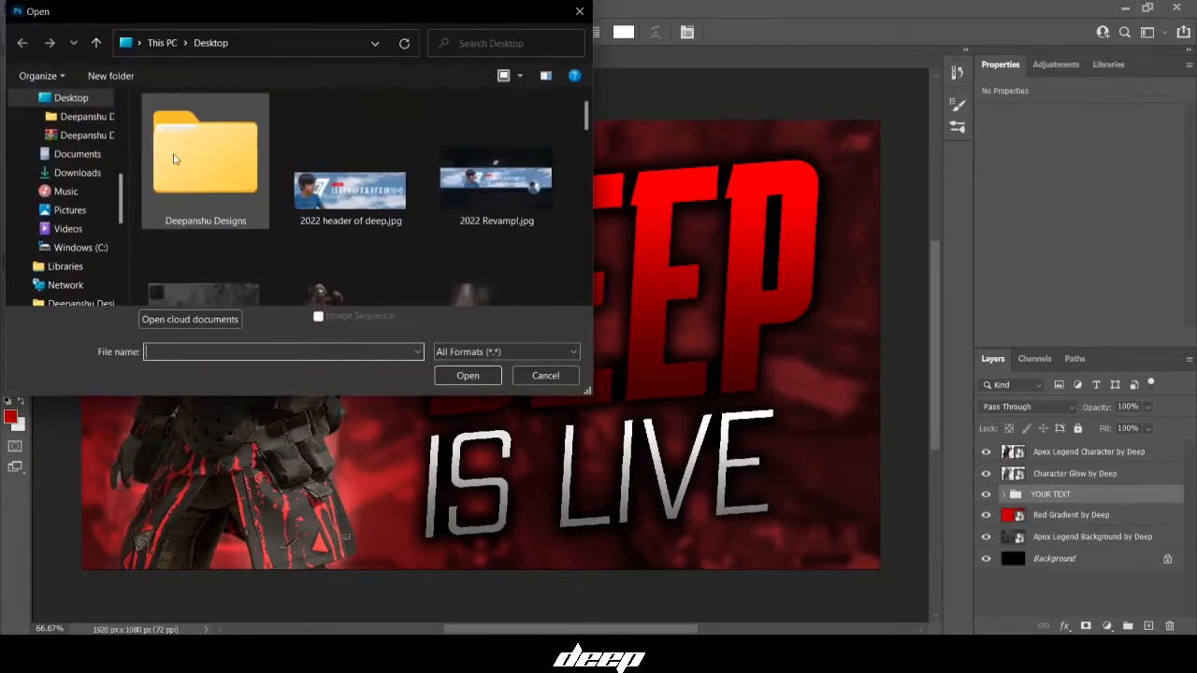
pyautogui.doubleClick(182, 188)
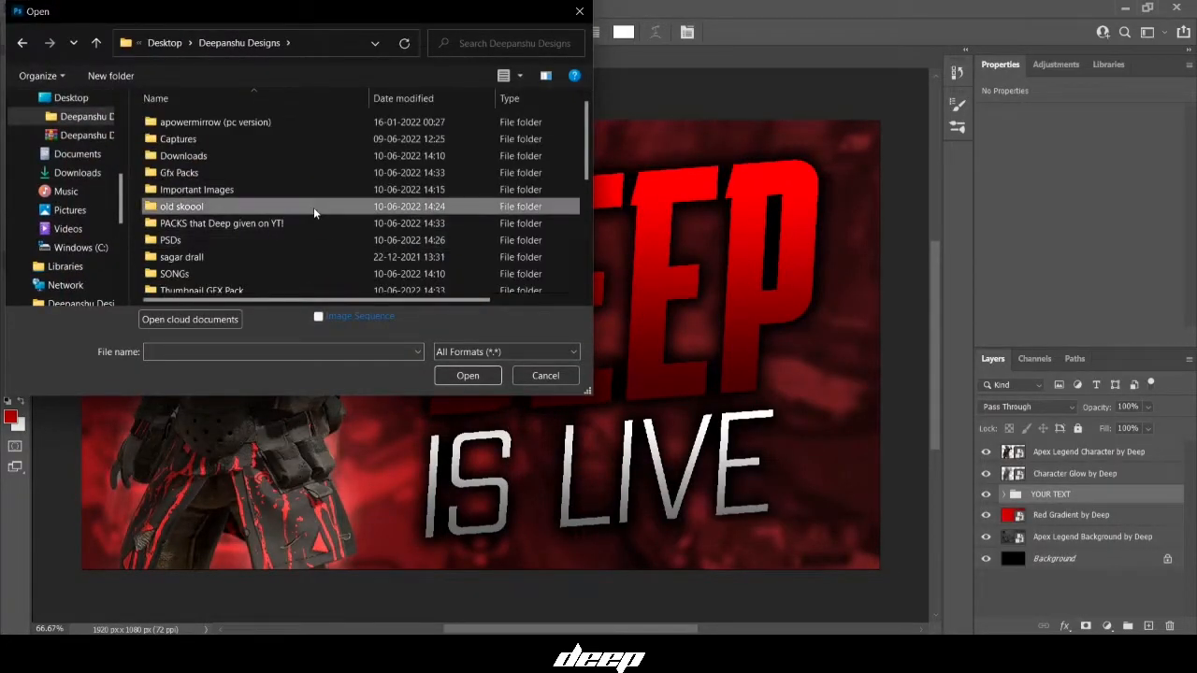
pyautogui.press('Return')
pyautogui.doubleClick(313, 125)
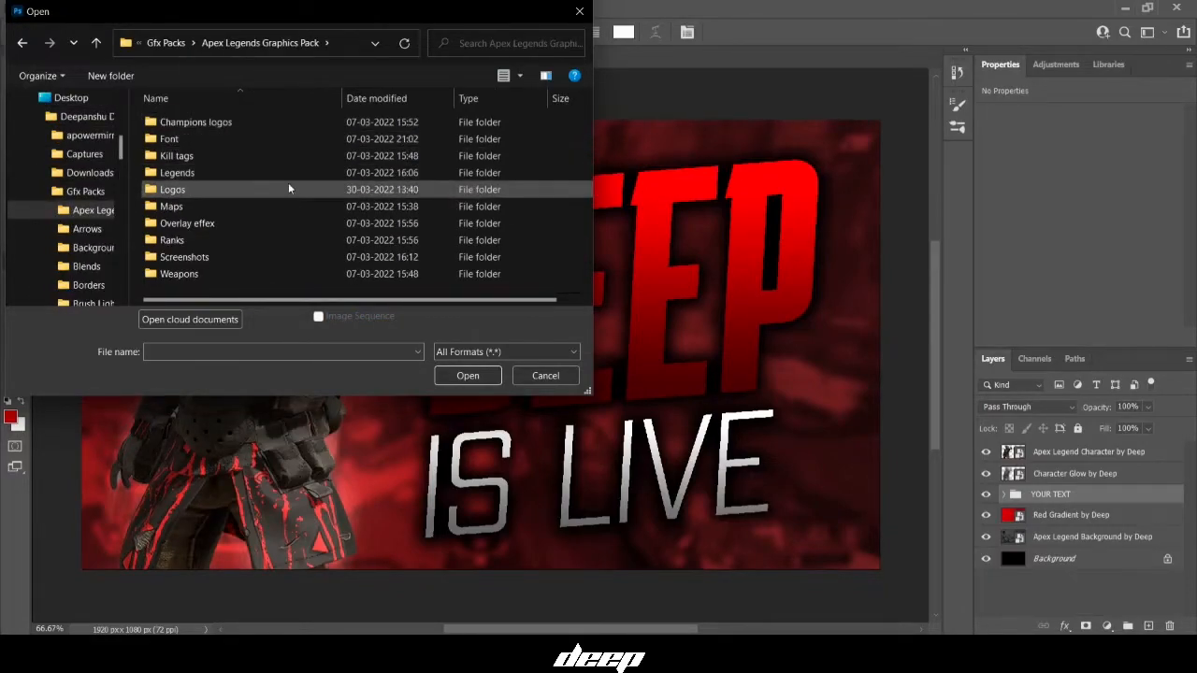
pyautogui.doubleClick(288, 182)
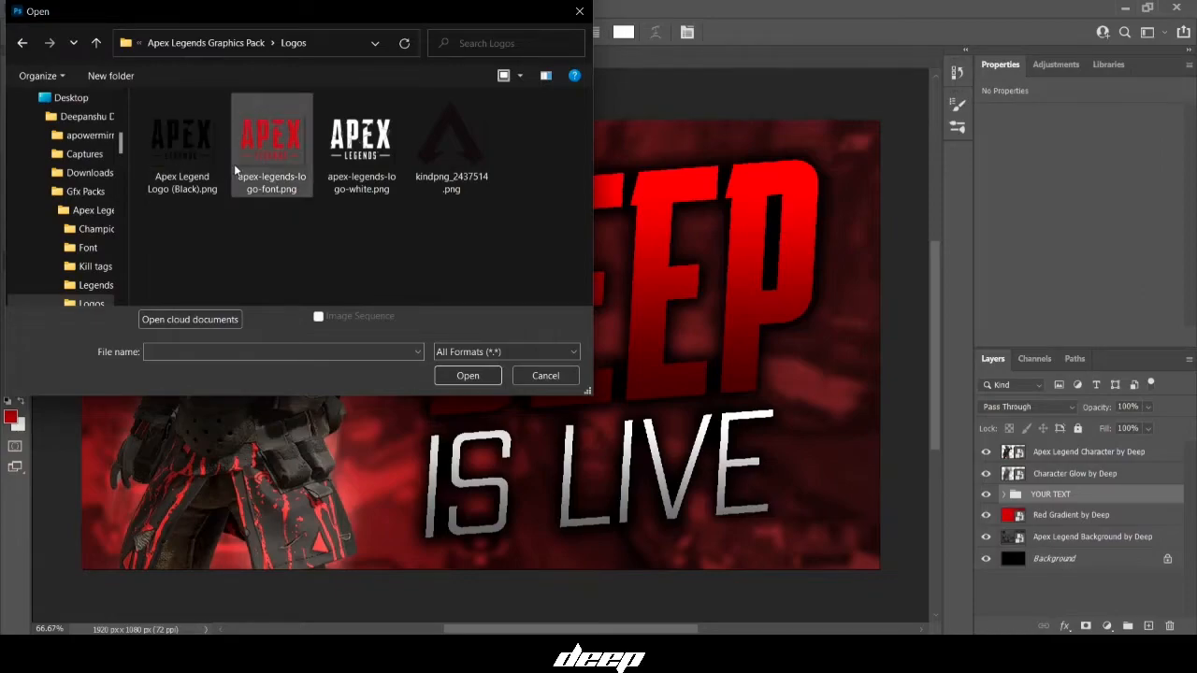
pyautogui.doubleClick(348, 171)
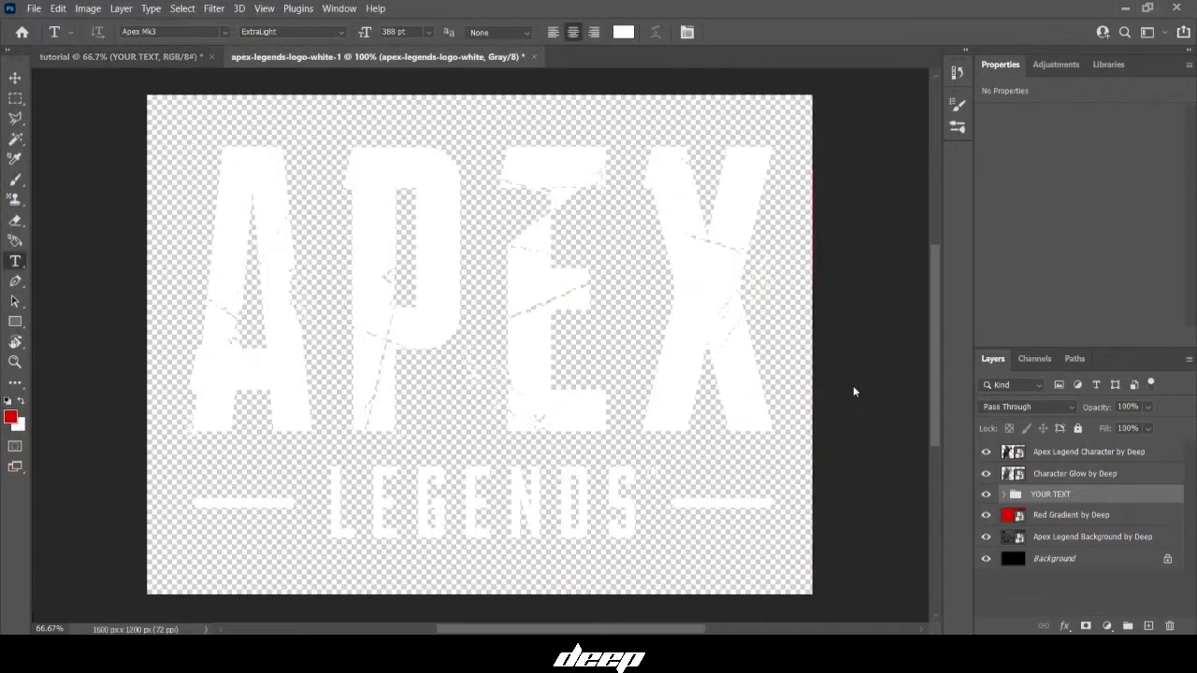
# Step: Bring the white Apex Legends logo into the tutorial document and shrink it to about 162 × 104 px in the artwork's upper-left corner
pyautogui.moveTo(1008, 452); pyautogui.dragTo(178, 173)
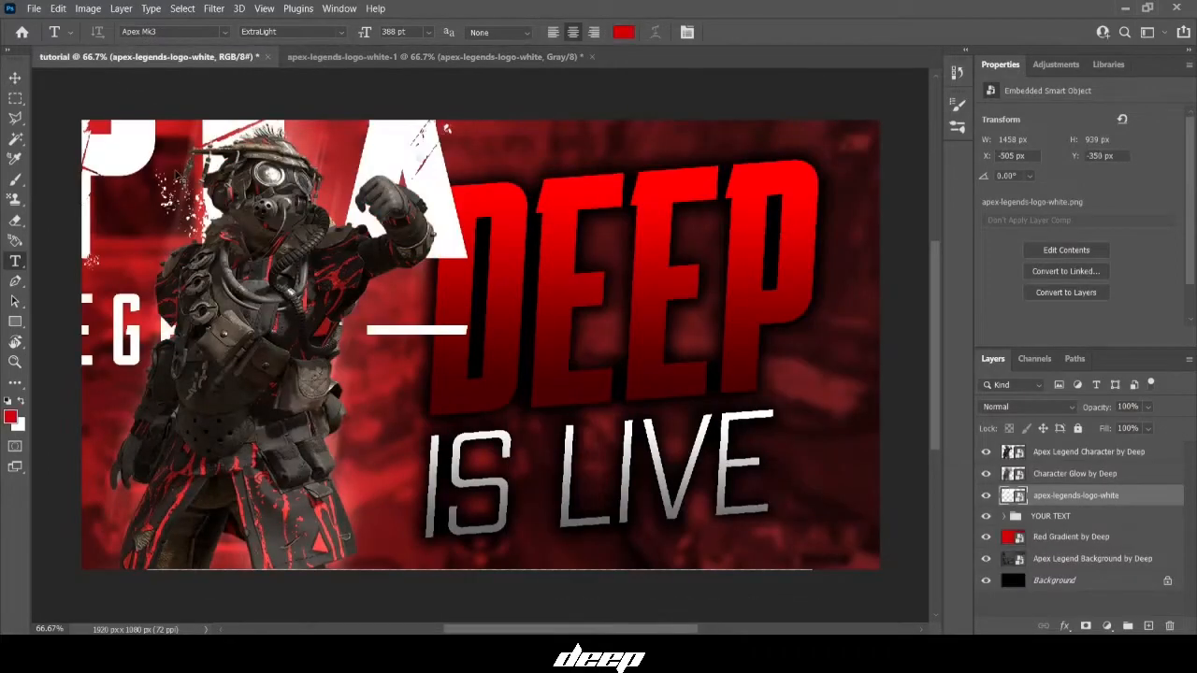
pyautogui.moveTo(280, 36); pyautogui.dragTo(214, 74)
pyautogui.moveTo(174, 173); pyautogui.dragTo(132, 159)
pyautogui.moveTo(79, 121); pyautogui.dragTo(87, 113)
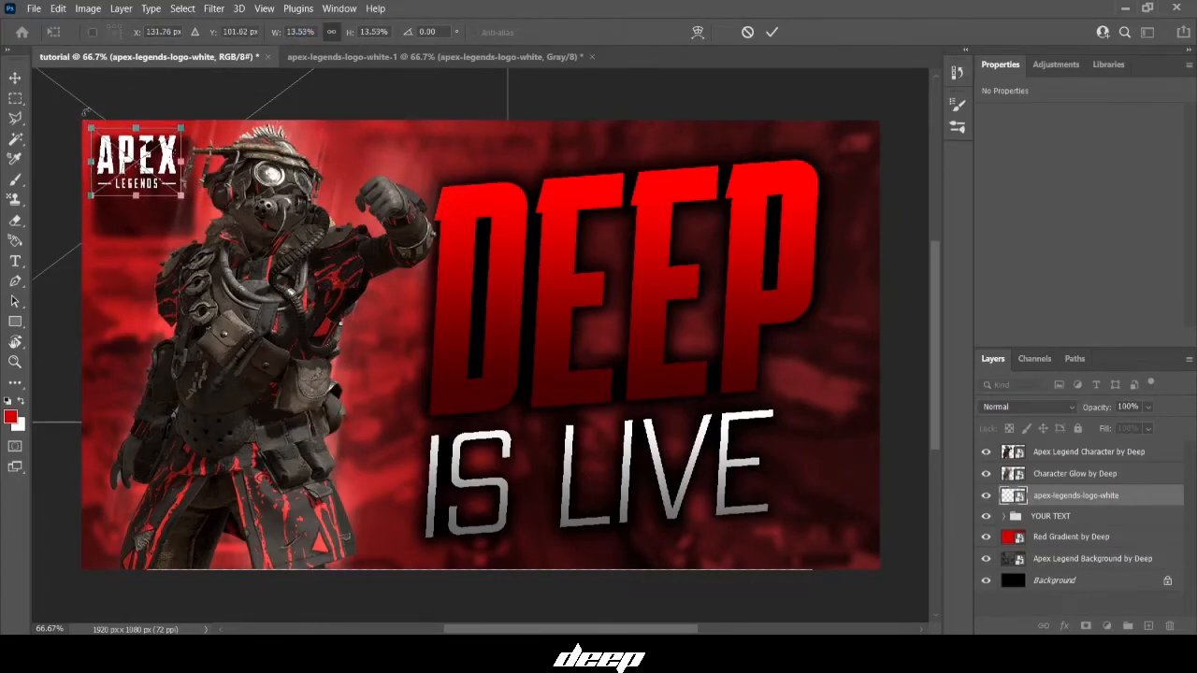
pyautogui.moveTo(186, 195); pyautogui.dragTo(162, 184)
pyautogui.click(770, 33)
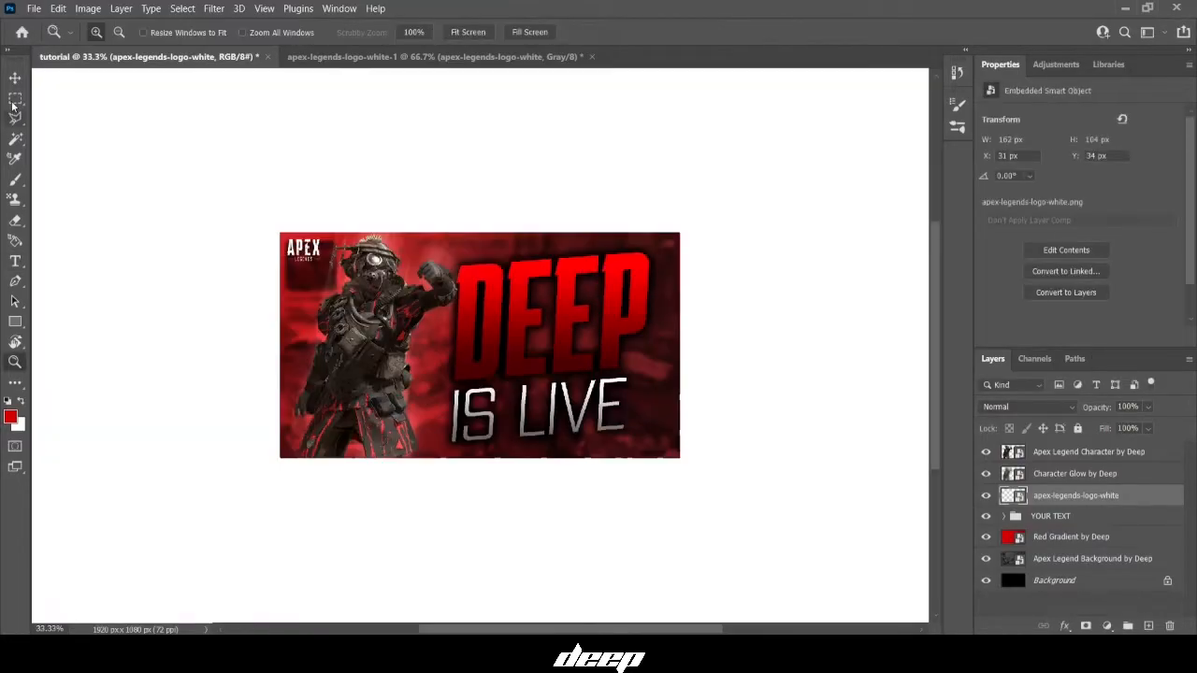
# Step: Export the tutorial artwork as a JPG file named deep is liveeee
pyautogui.click(15, 99)
pyautogui.click(36, 8)
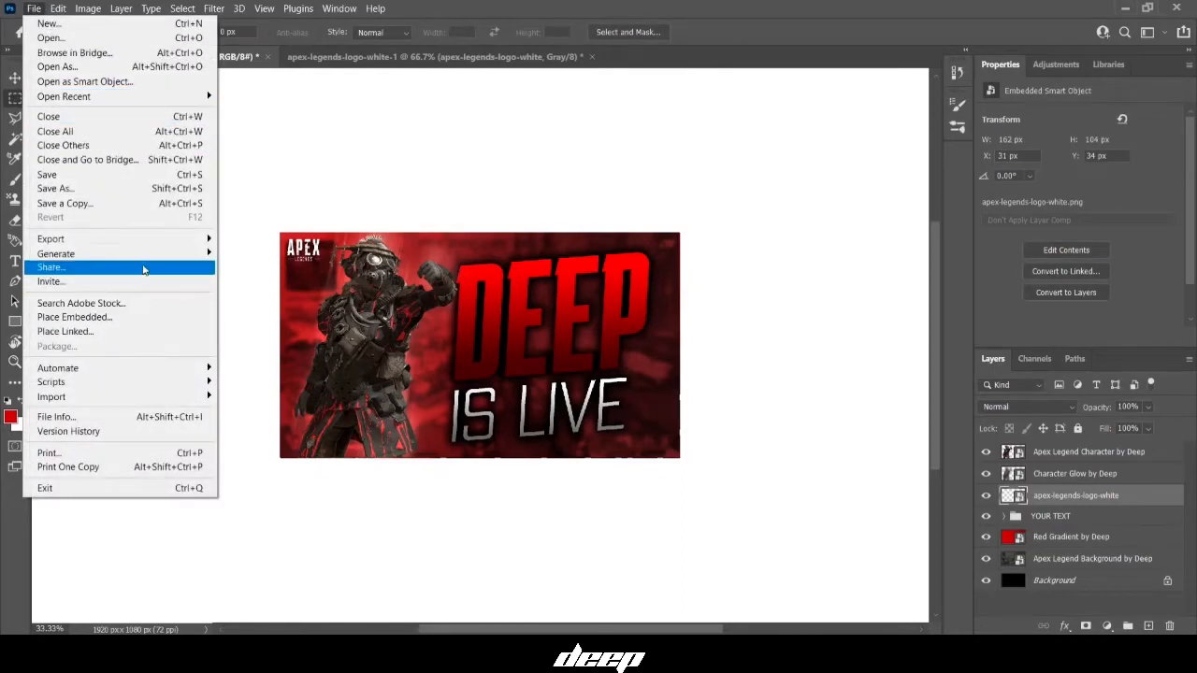
pyautogui.moveTo(160, 239)
pyautogui.click(272, 252)
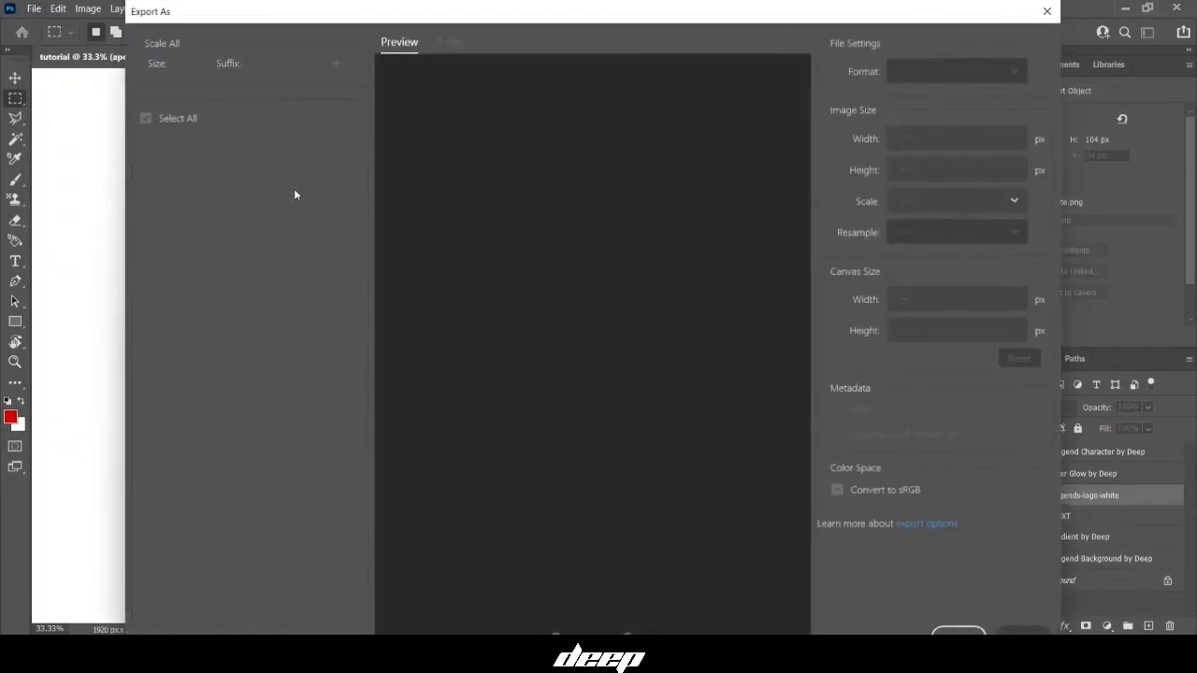
pyautogui.click(943, 78)
pyautogui.click(919, 121)
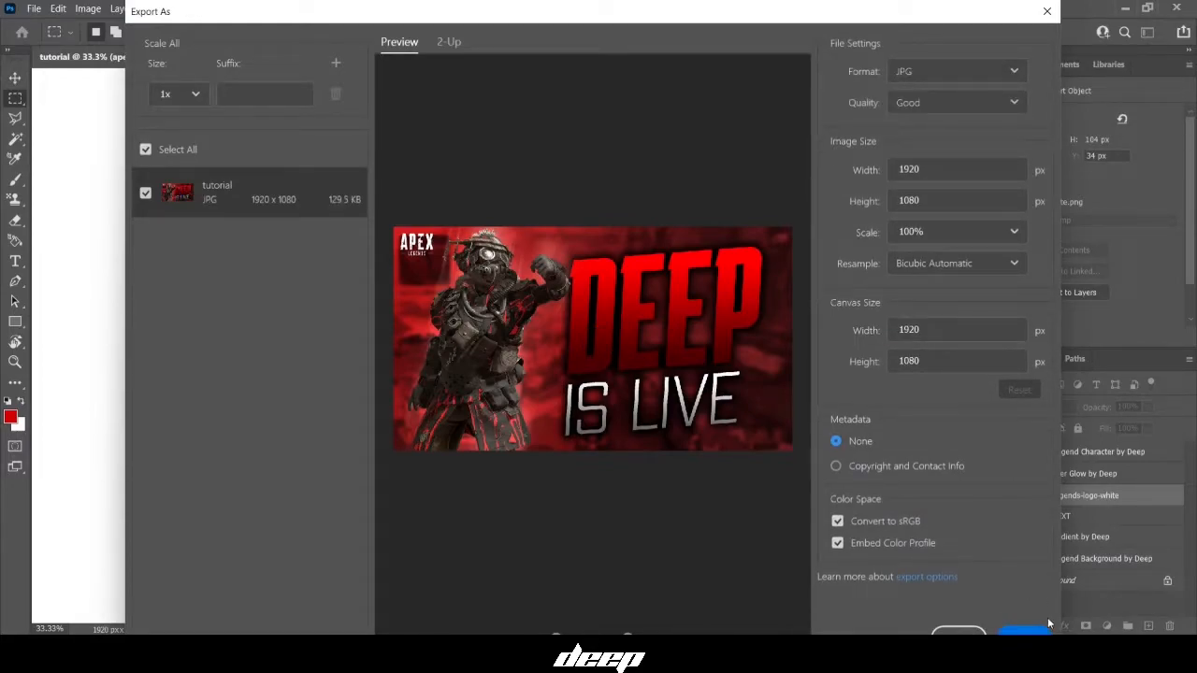
pyautogui.click(1028, 632)
pyautogui.write('deep is liveeee')
pyautogui.press('Return')
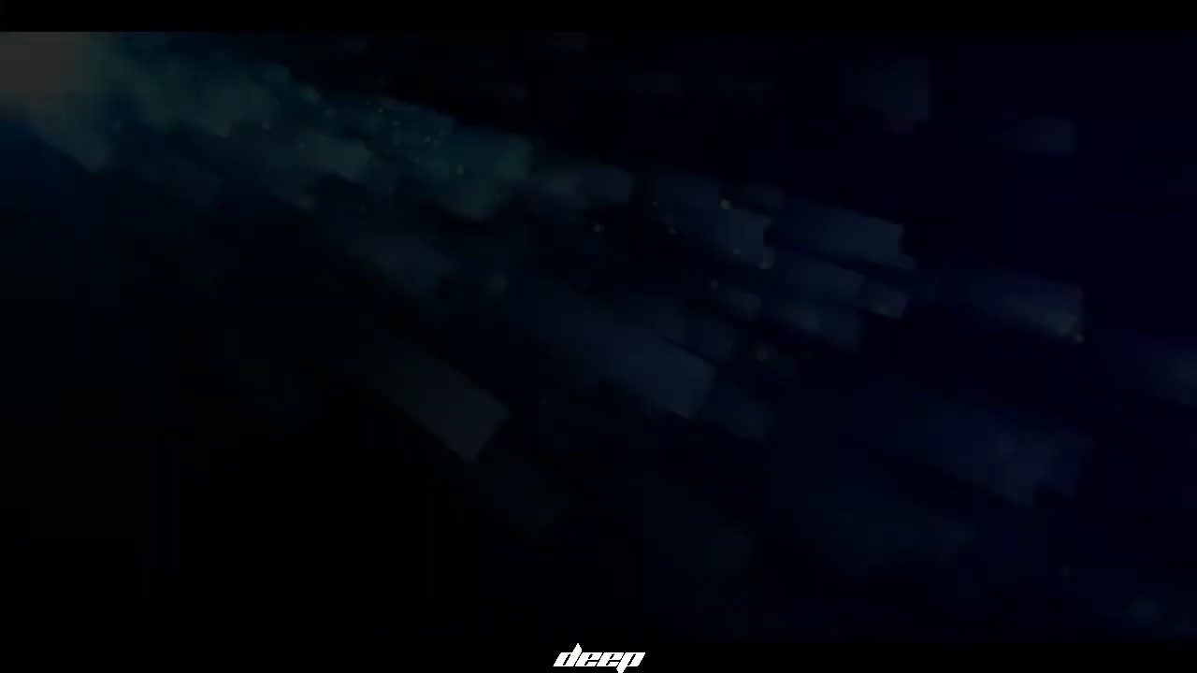